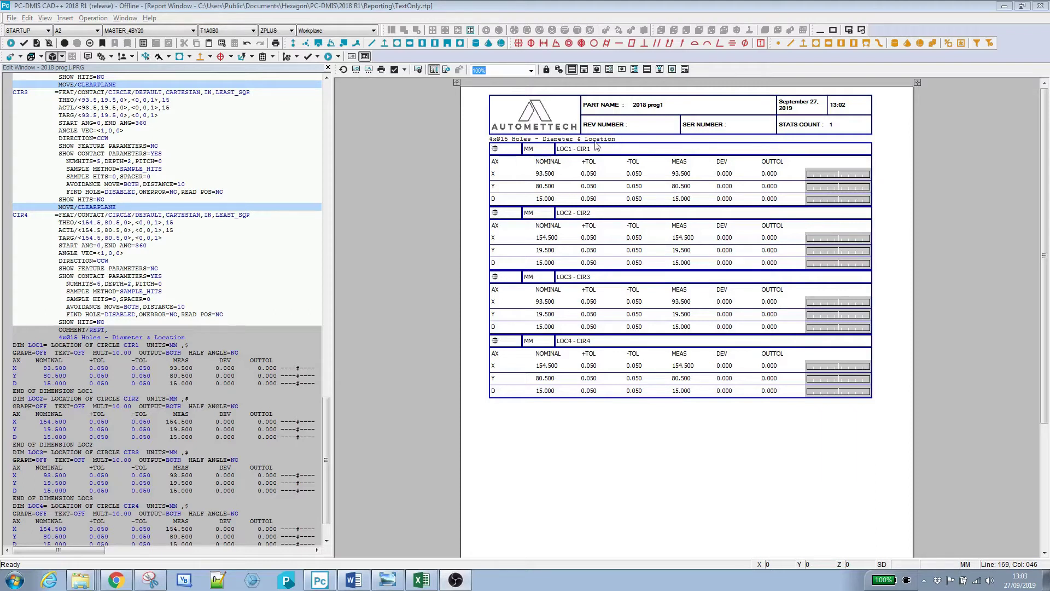
Create a new blank label template and enlarge its page slightly.
click(12, 18)
mouse_move(44, 113)
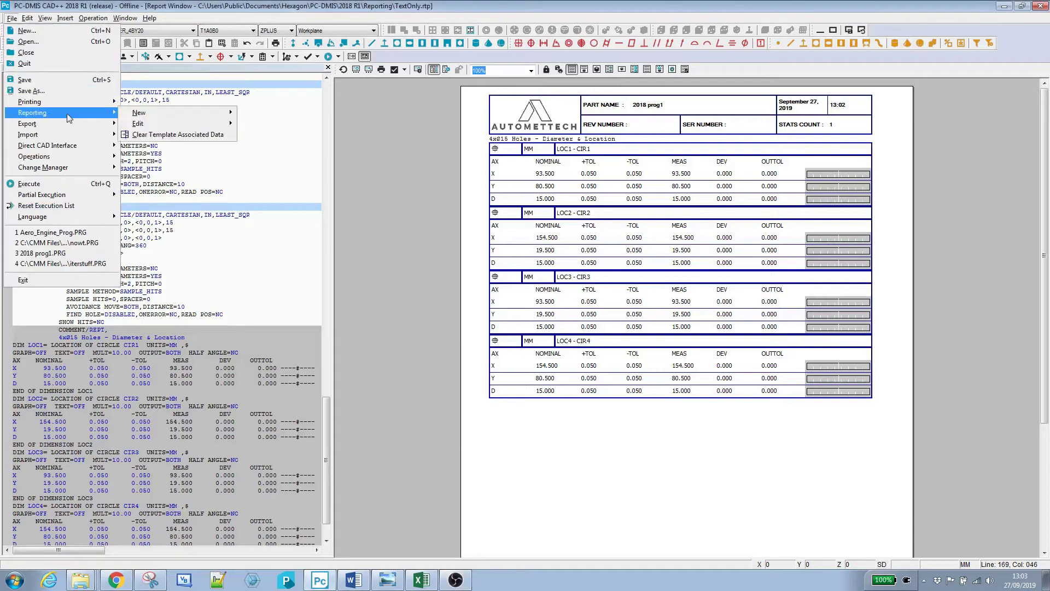
mouse_move(175, 113)
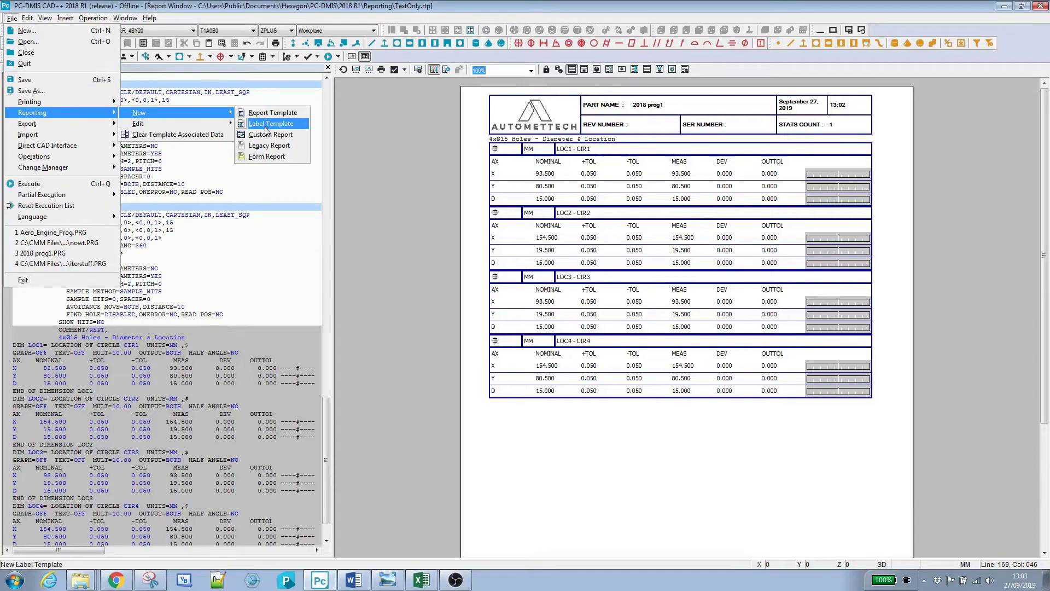
click(266, 125)
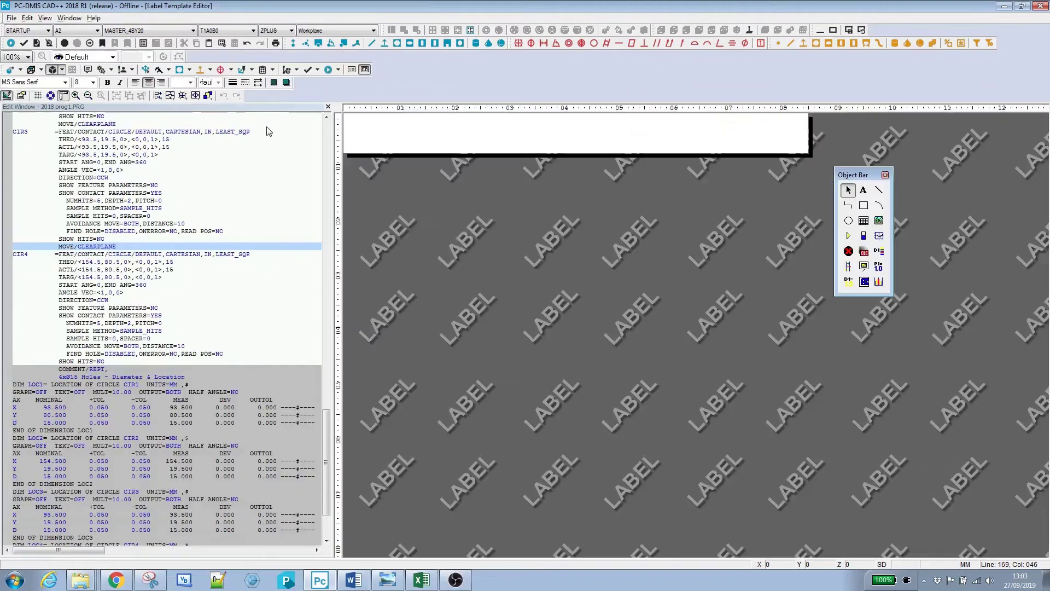
drag(808, 153, 808, 158)
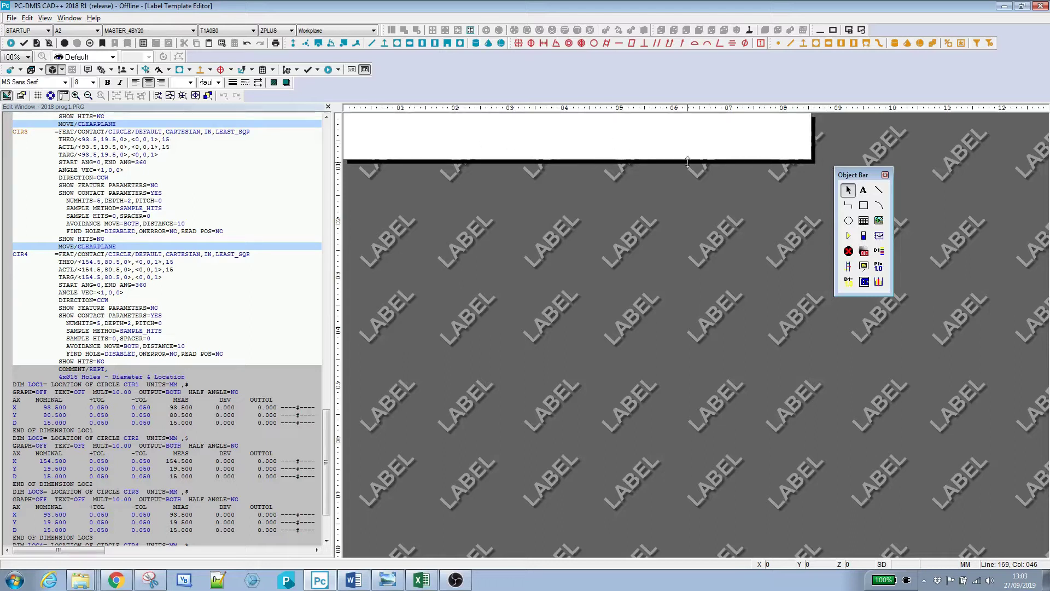
Draw a long, thin grid box across the top of the label.
click(863, 221)
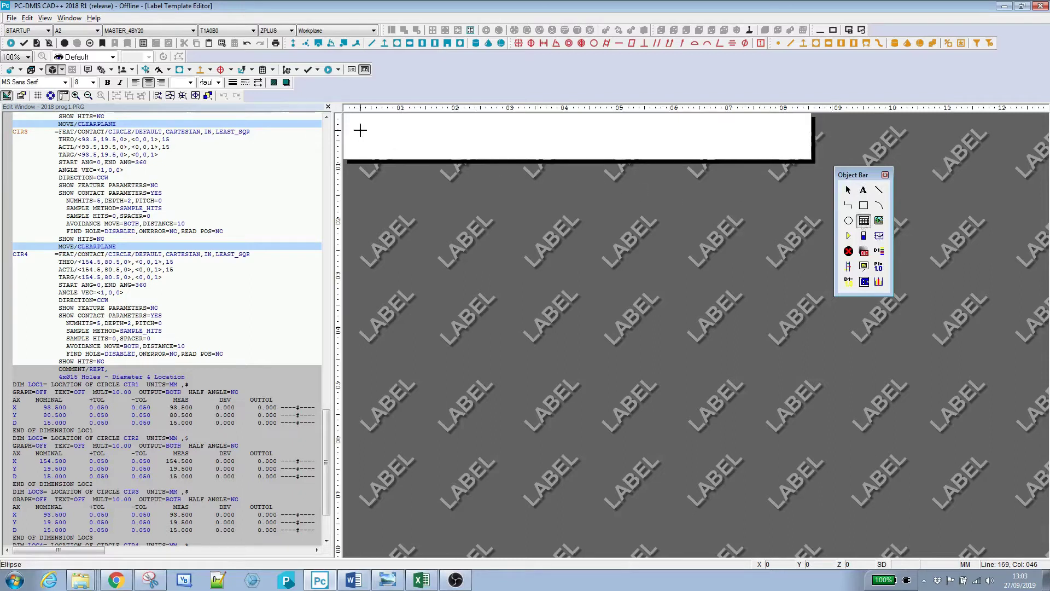
drag(365, 130, 422, 144)
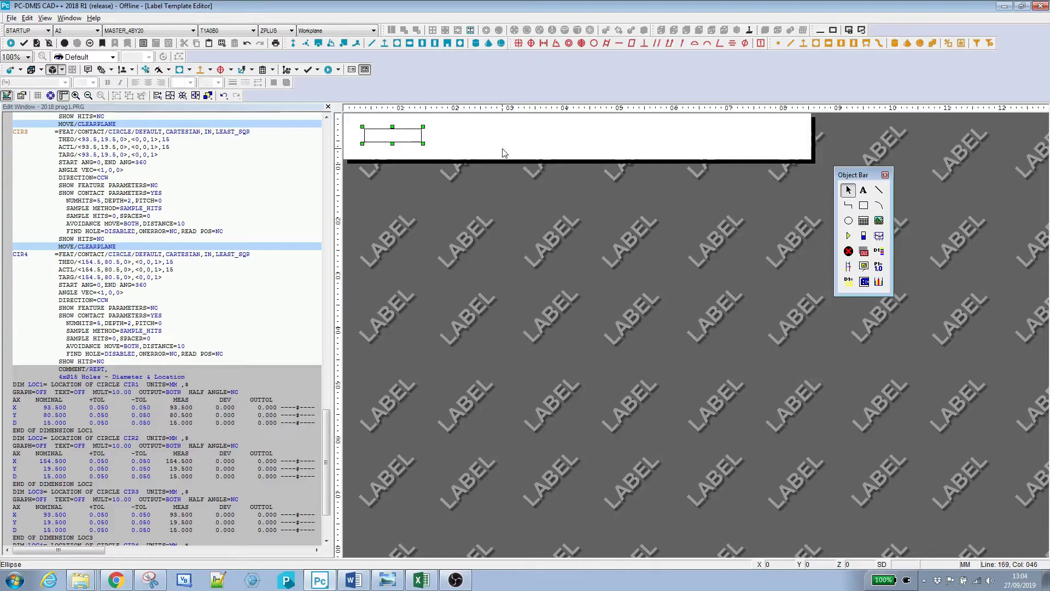
drag(424, 144, 738, 148)
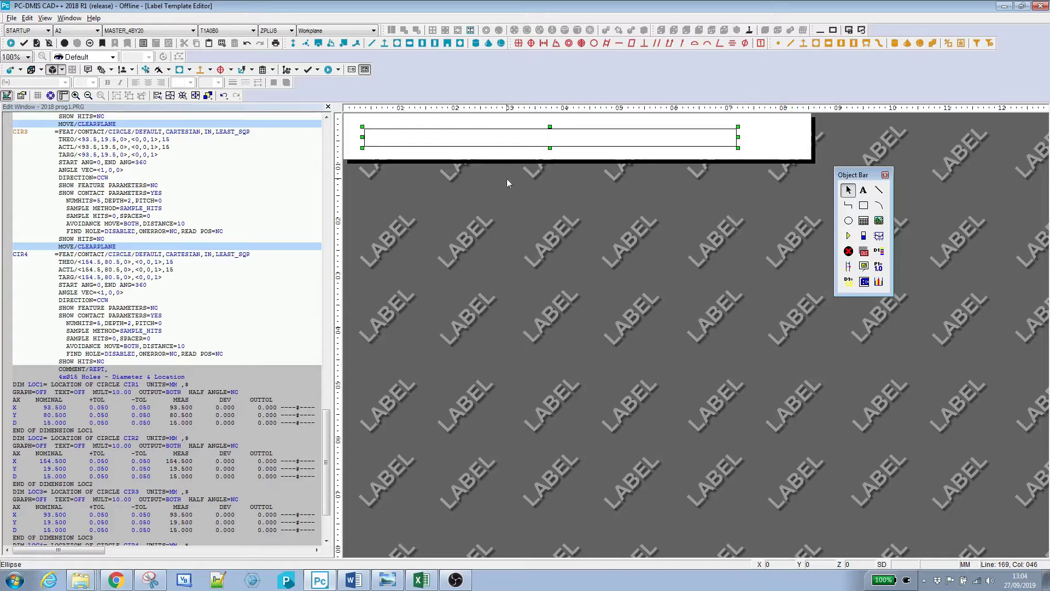
drag(491, 142, 482, 134)
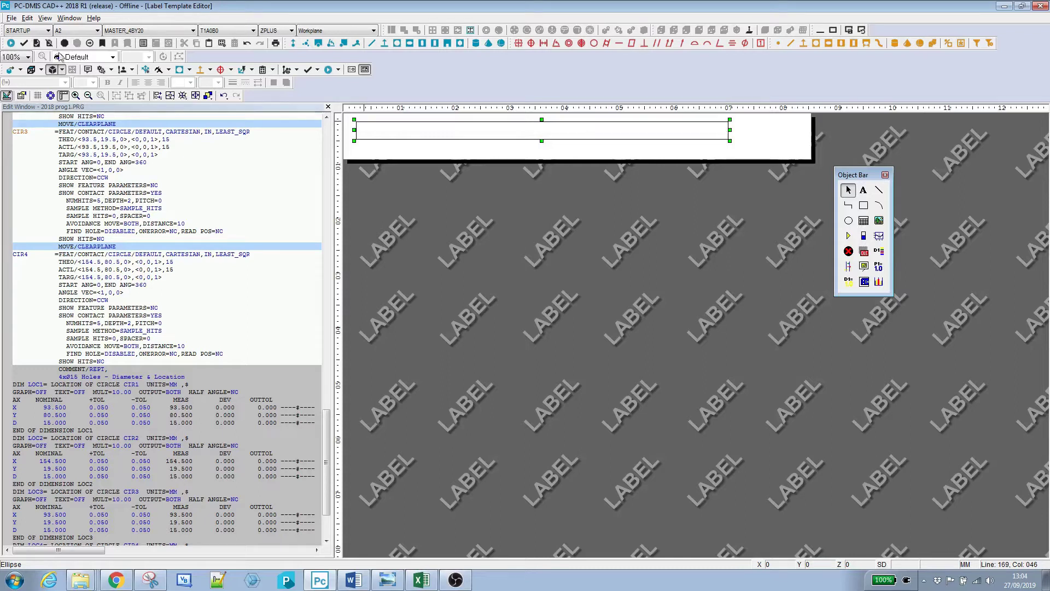
click(12, 19)
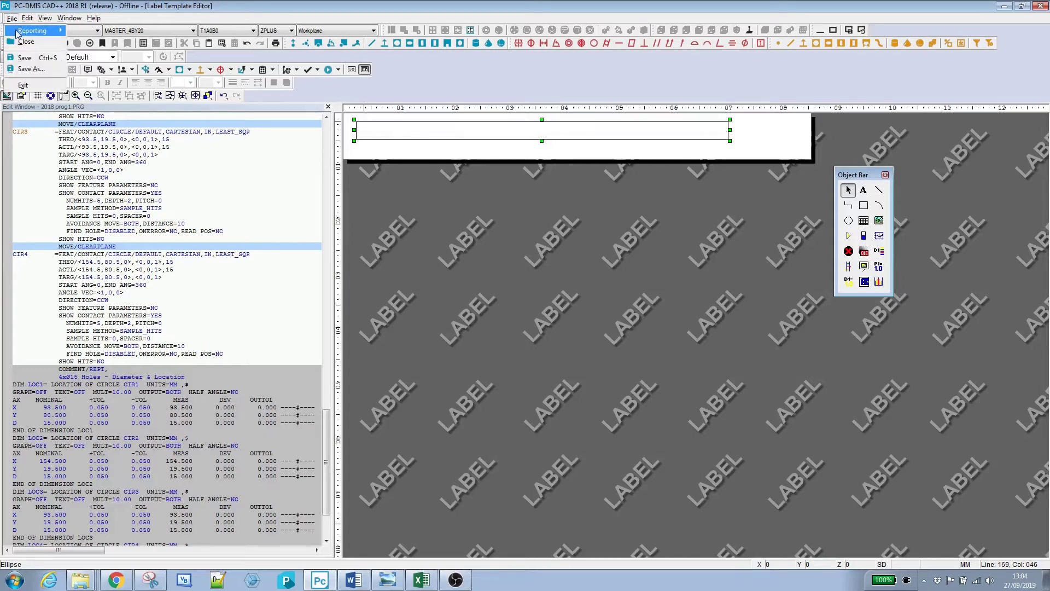
Open FILE_HEADER - AUTOMETTECH.LBL from the Details list and show its header grid's properties.
mouse_move(33, 30)
mouse_move(87, 42)
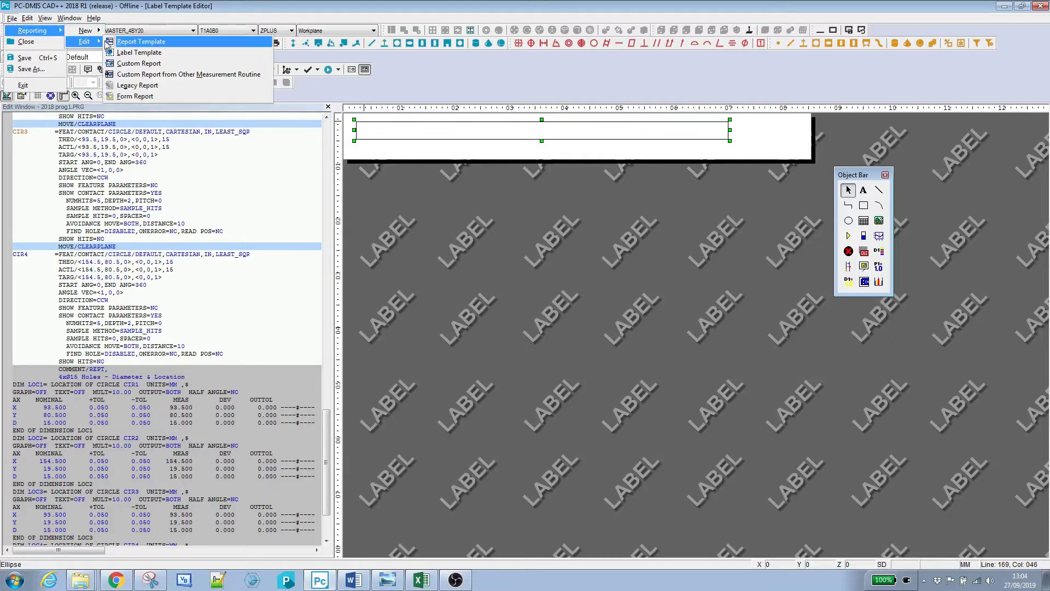
click(136, 53)
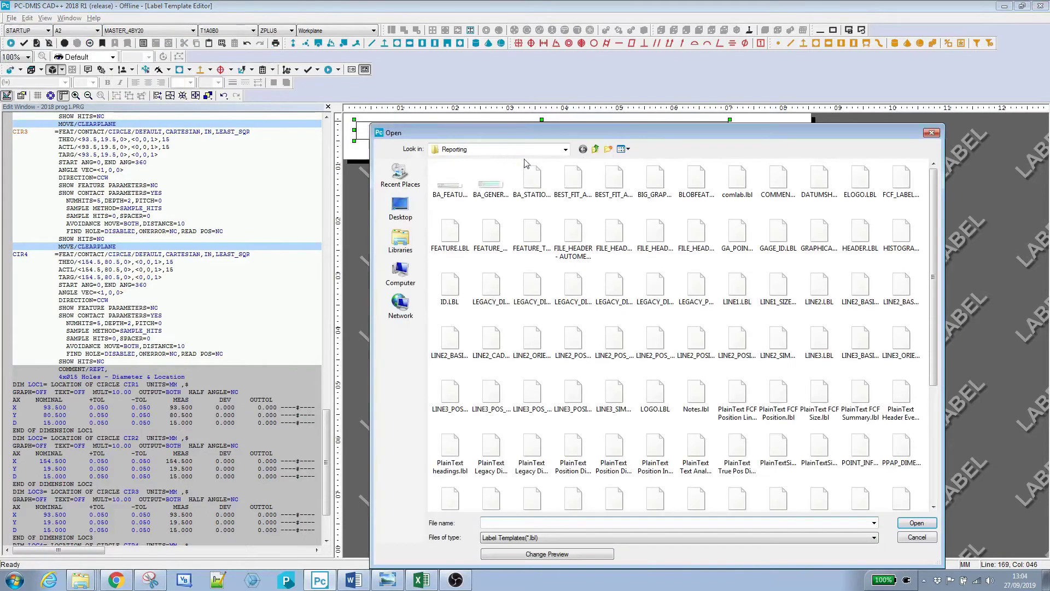
click(619, 151)
click(637, 225)
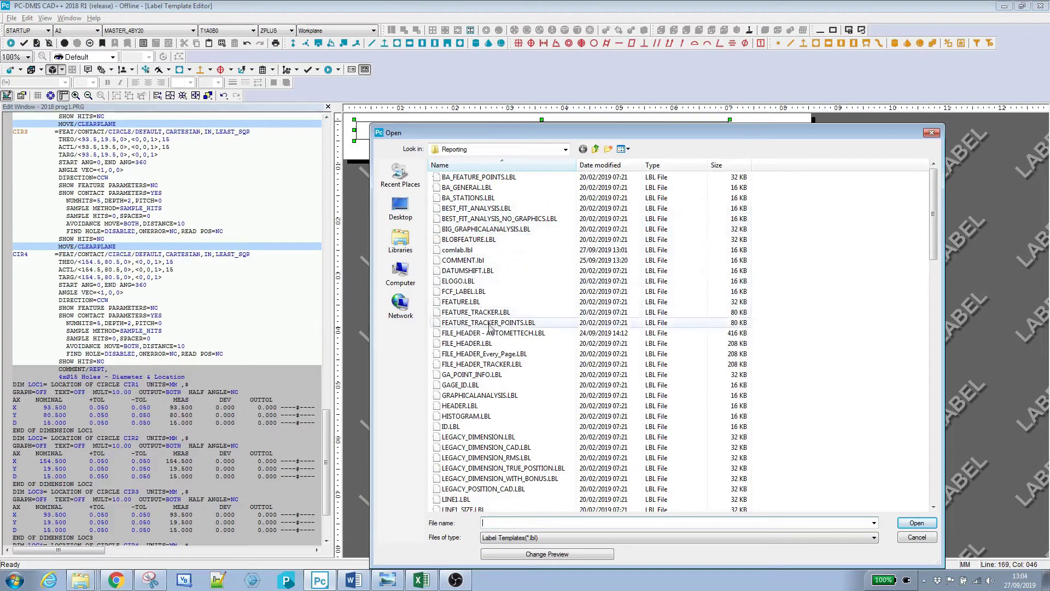
click(509, 333)
click(917, 523)
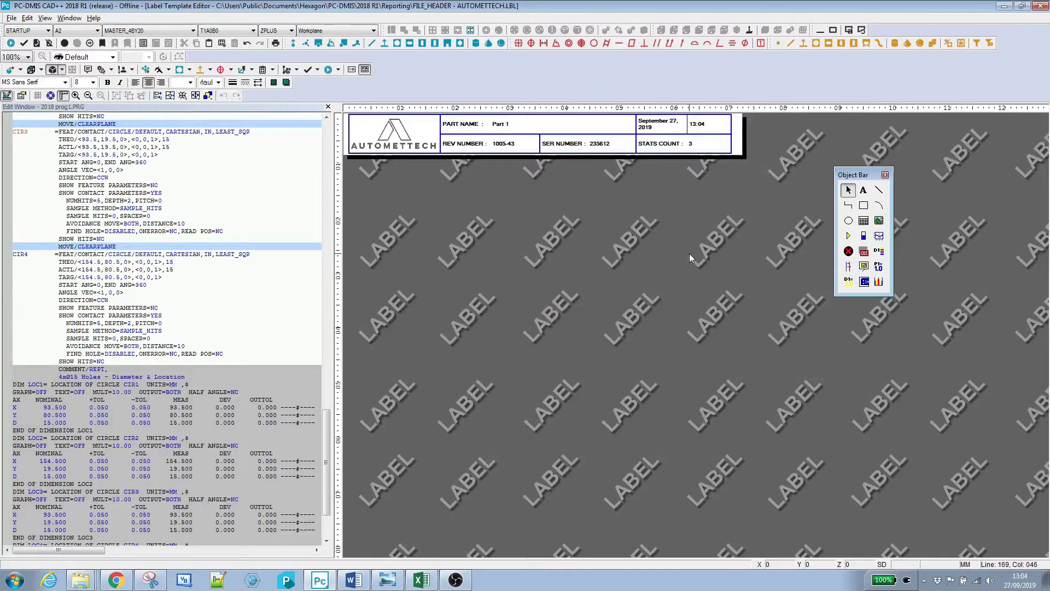
click(572, 132)
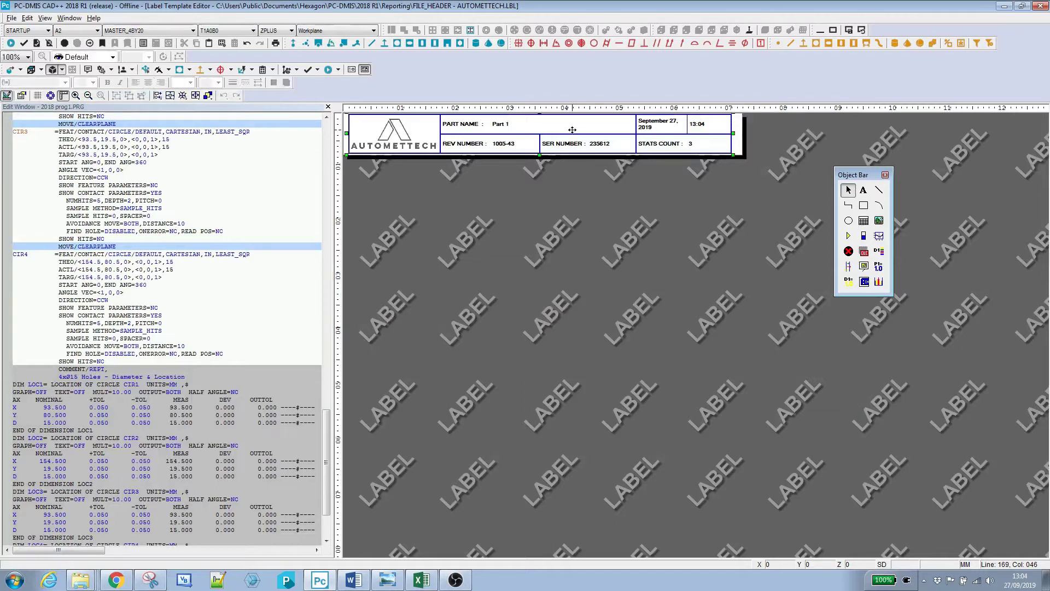
double_click(644, 128)
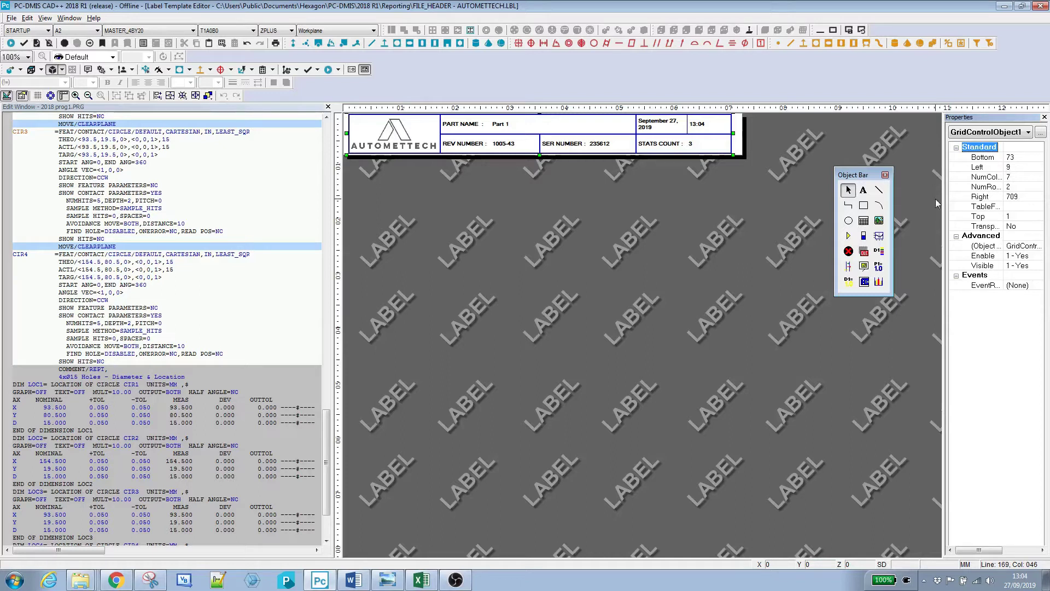
Back on the new label, set the grid's Left to 9 and Right to 709.
click(72, 18)
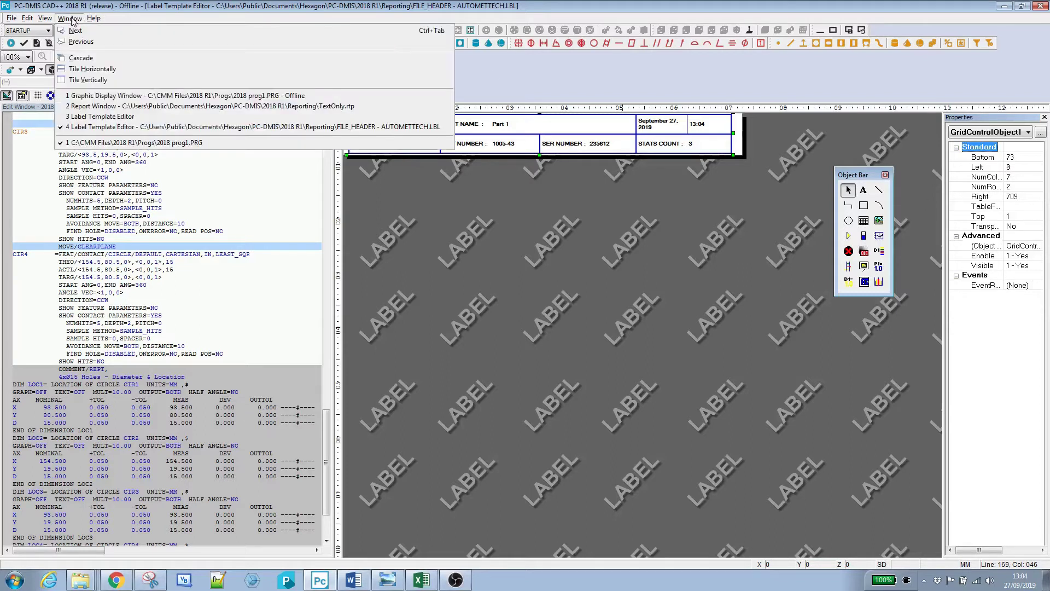
click(99, 117)
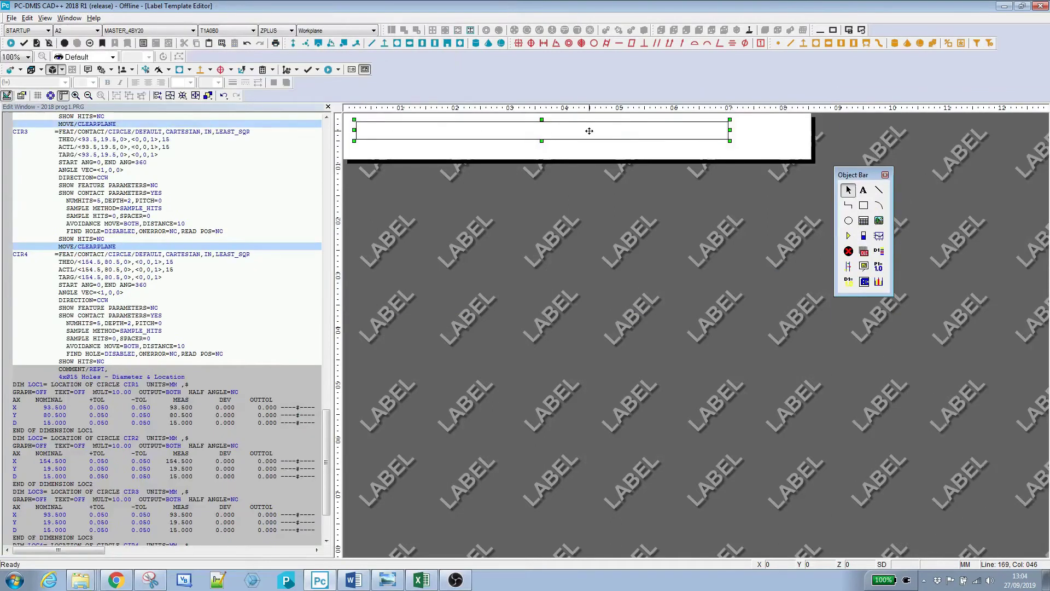
double_click(590, 132)
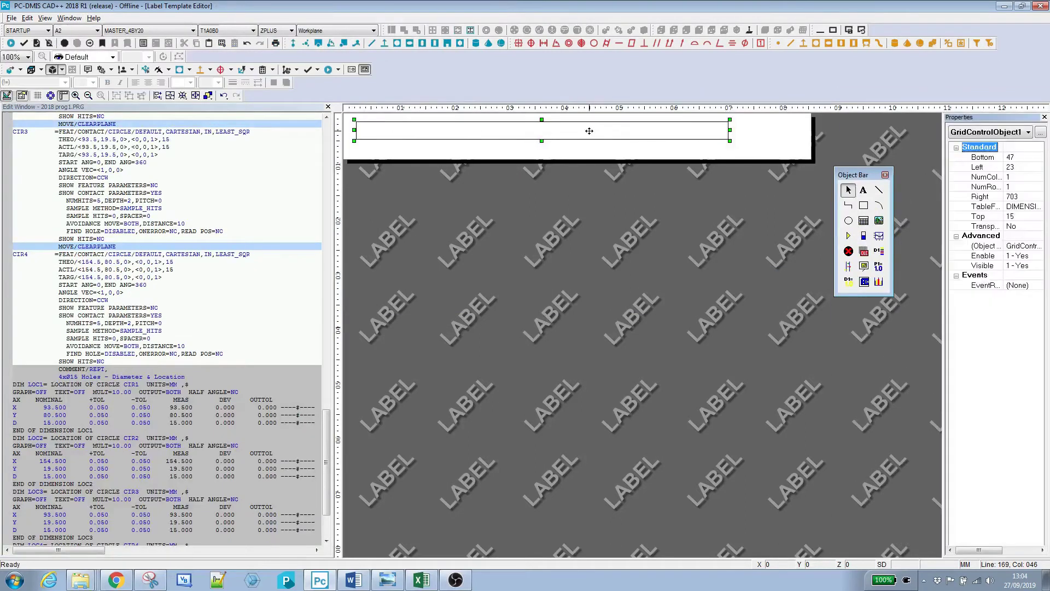
click(1020, 167)
text(9)
key(Return)
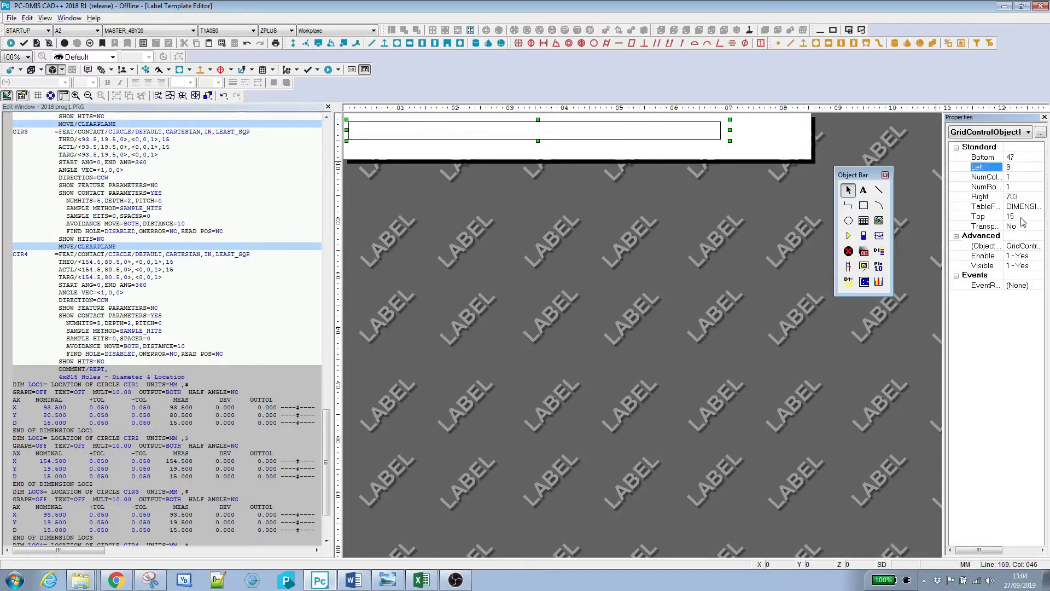
click(1016, 198)
text(7)
key(Return)
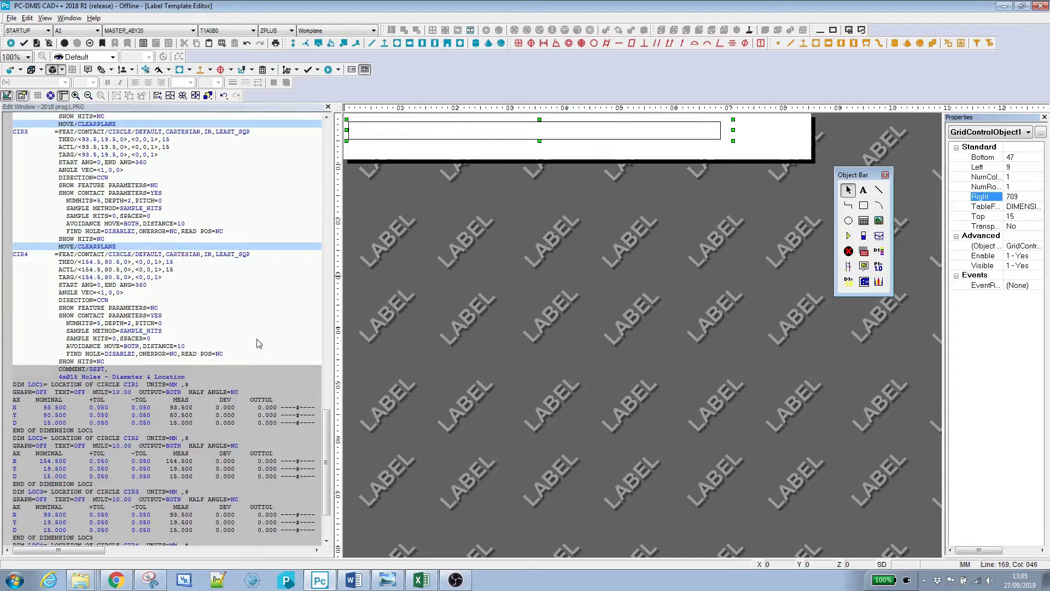
click(223, 316)
Set the edit window pop-ups to Data Type Information, then return to the new label template.
right_click(223, 275)
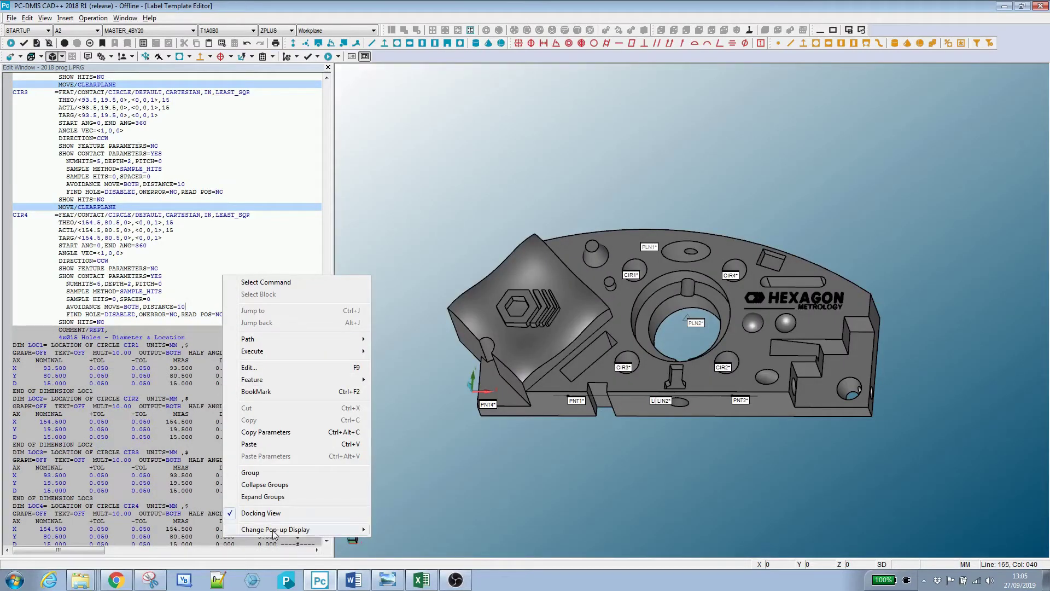
mouse_move(276, 531)
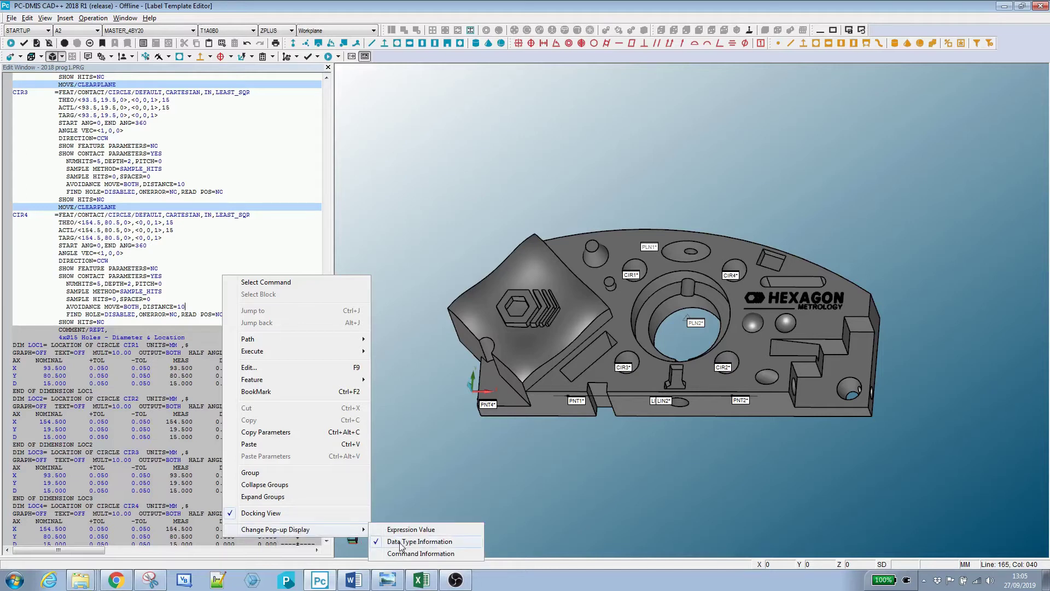
click(162, 323)
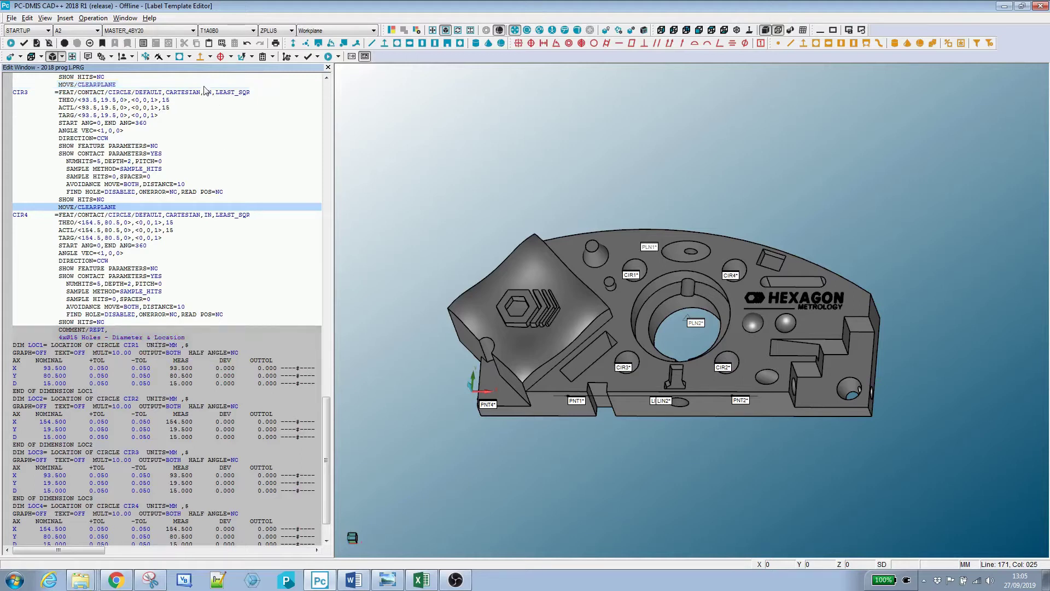
click(125, 18)
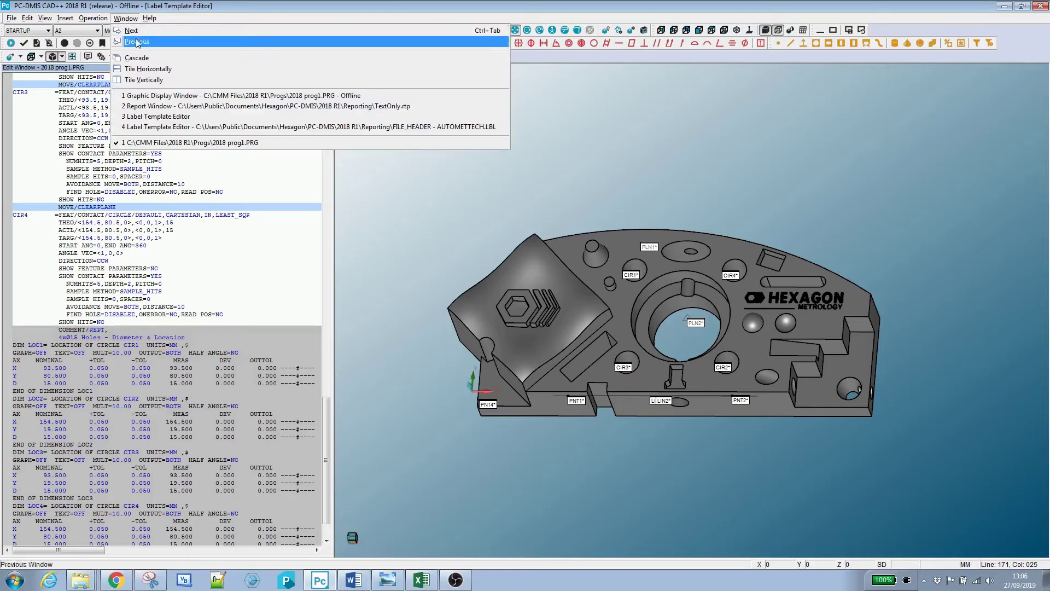
click(159, 117)
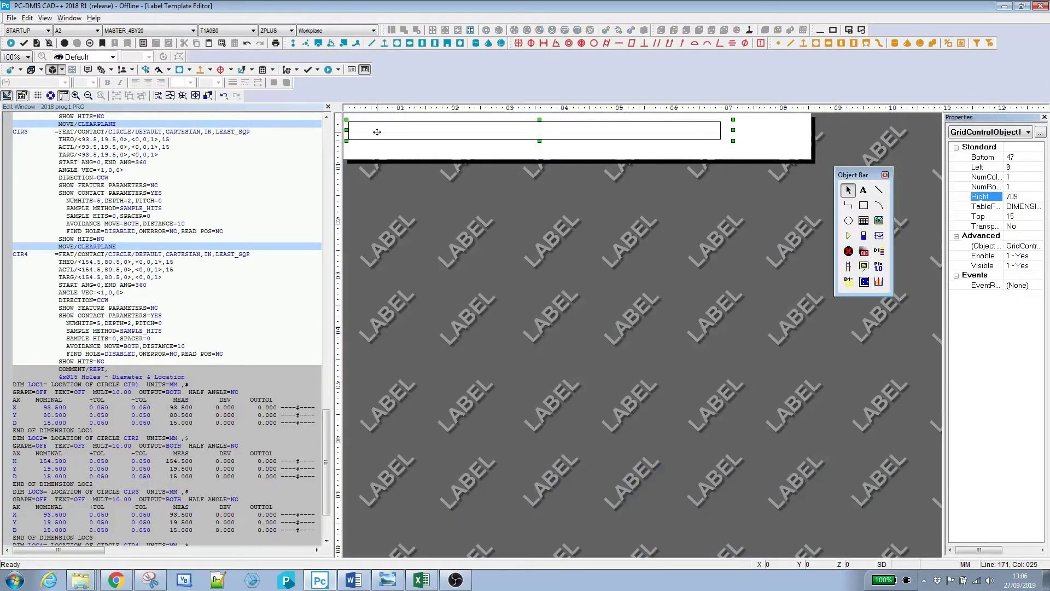
Set the grid's Row 1, Column 1 cell expression to =COMMENT_FIELD.
double_click(391, 132)
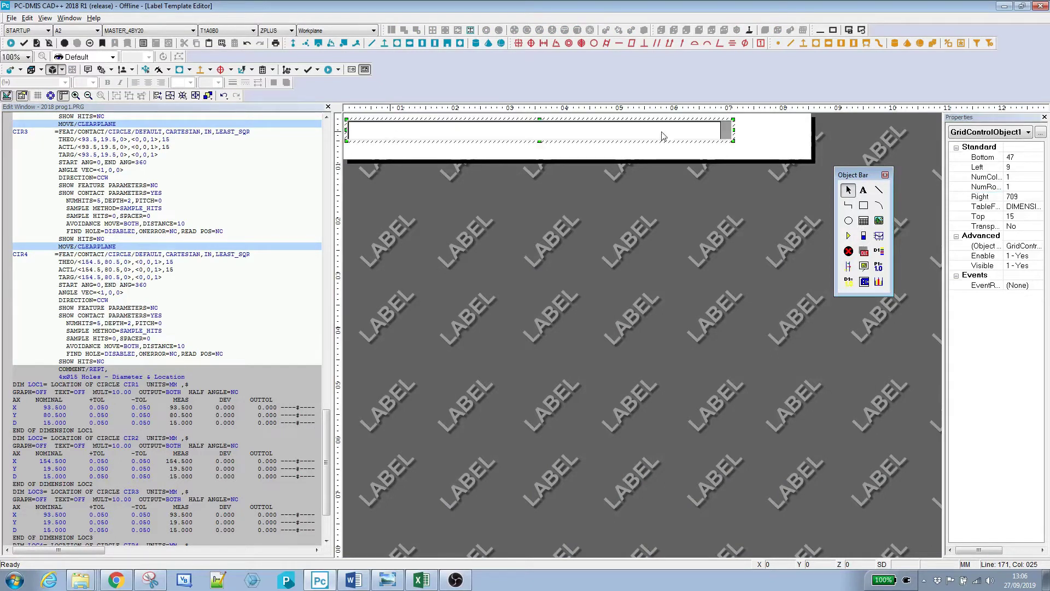
double_click(426, 135)
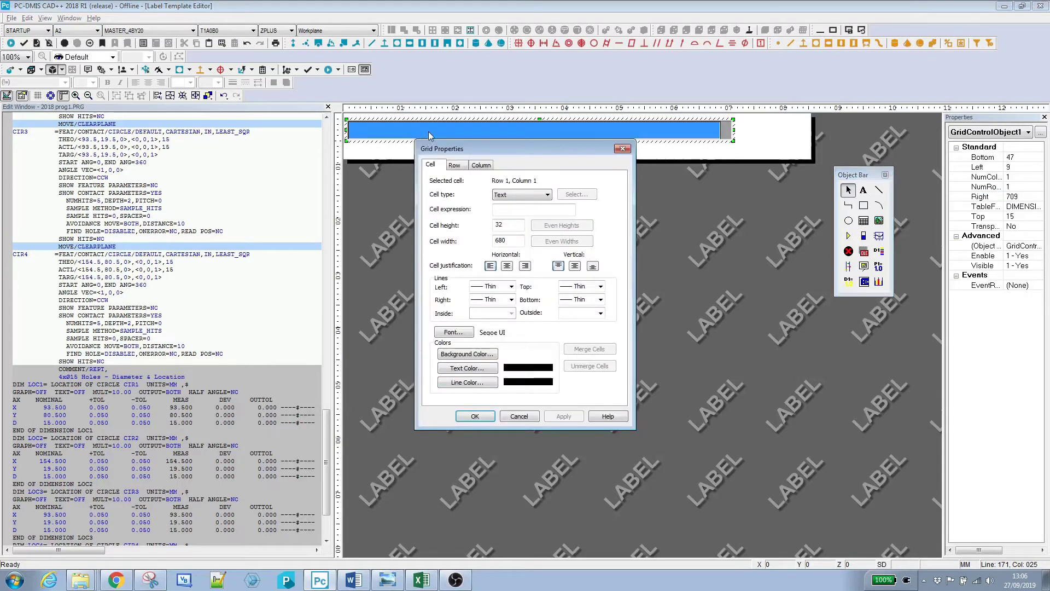
click(502, 210)
text(=)
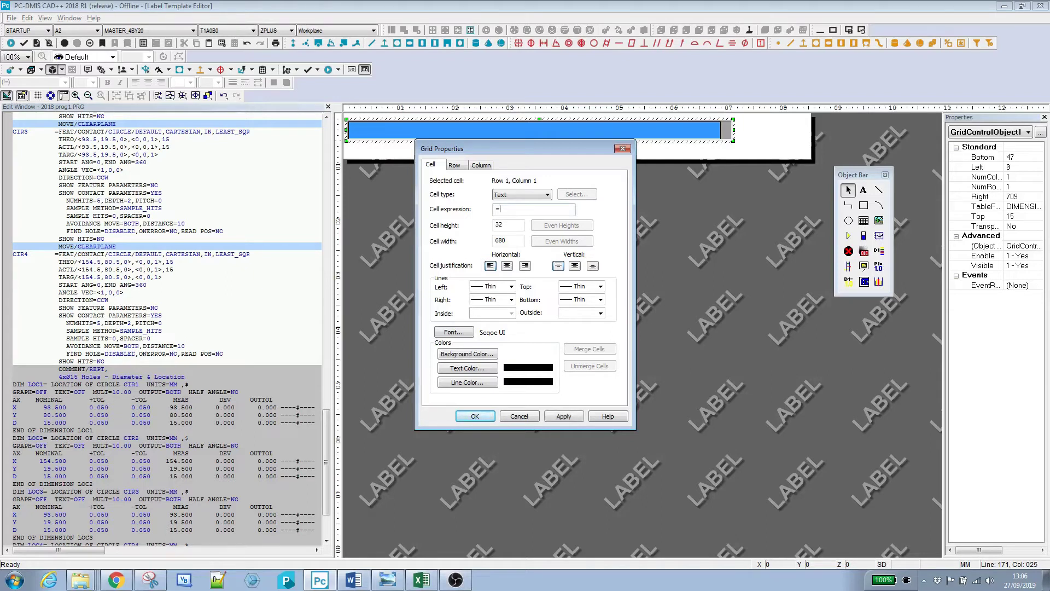
text(COMMENT_FIELD)
Format the cell text as Century Gothic, Bold, size 10 and apply the grid properties.
click(454, 332)
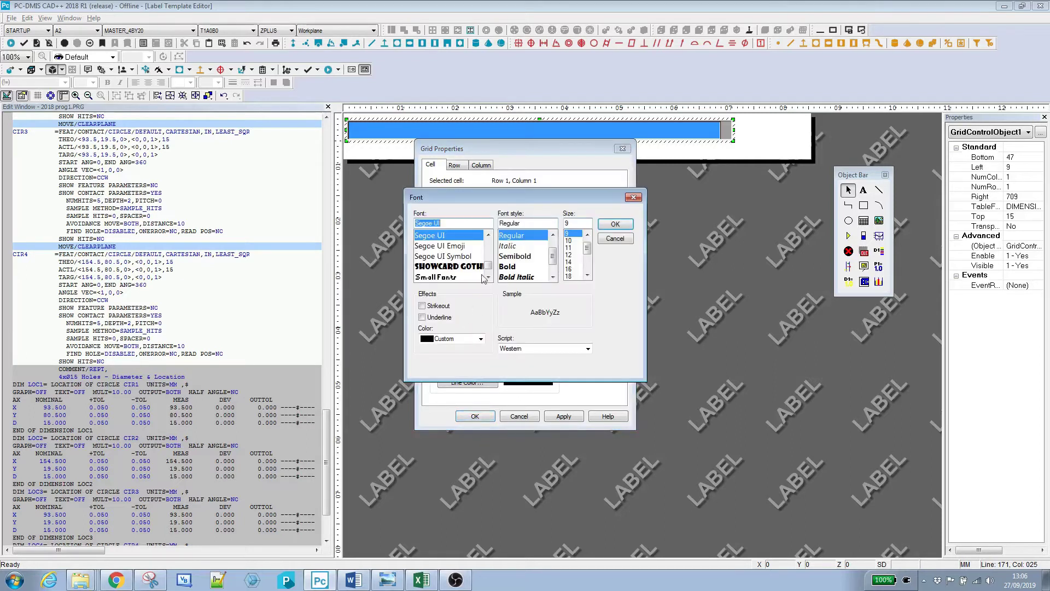
drag(489, 268, 488, 241)
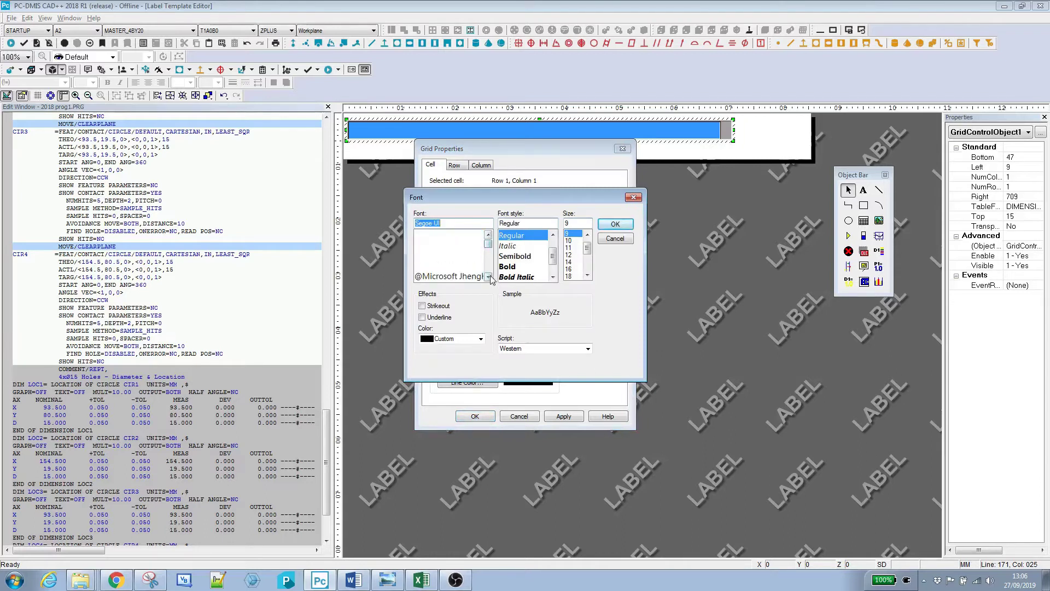
scroll(490, 277, down, 12)
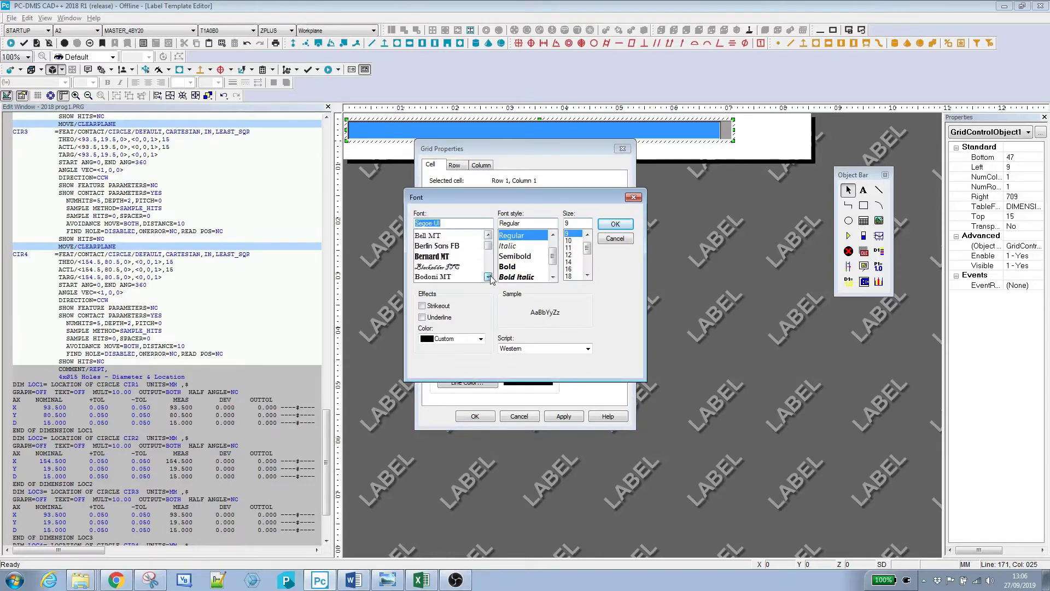
scroll(491, 278, down, 11)
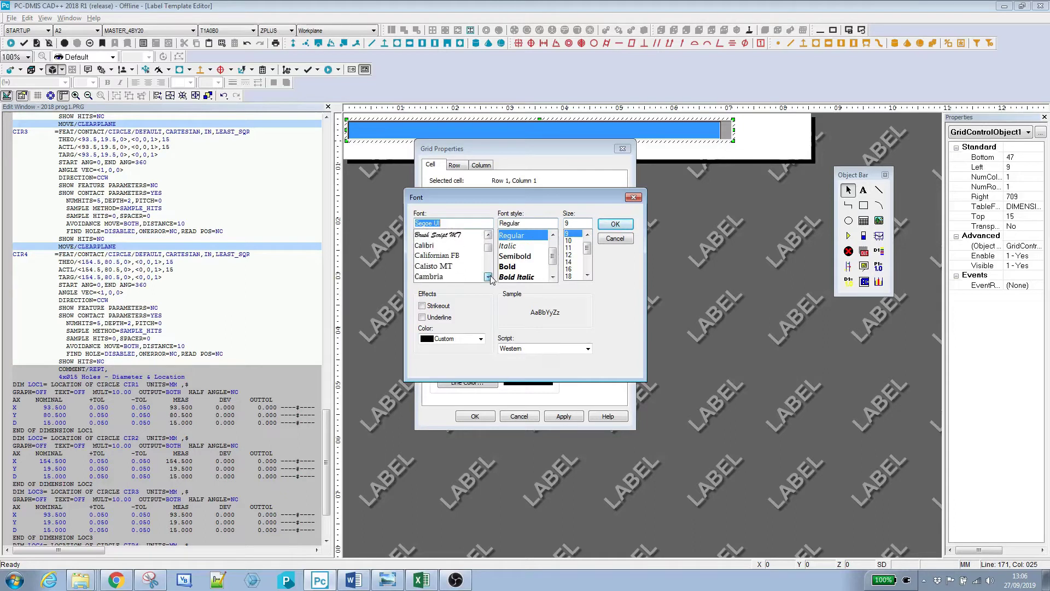
scroll(491, 278, down, 5)
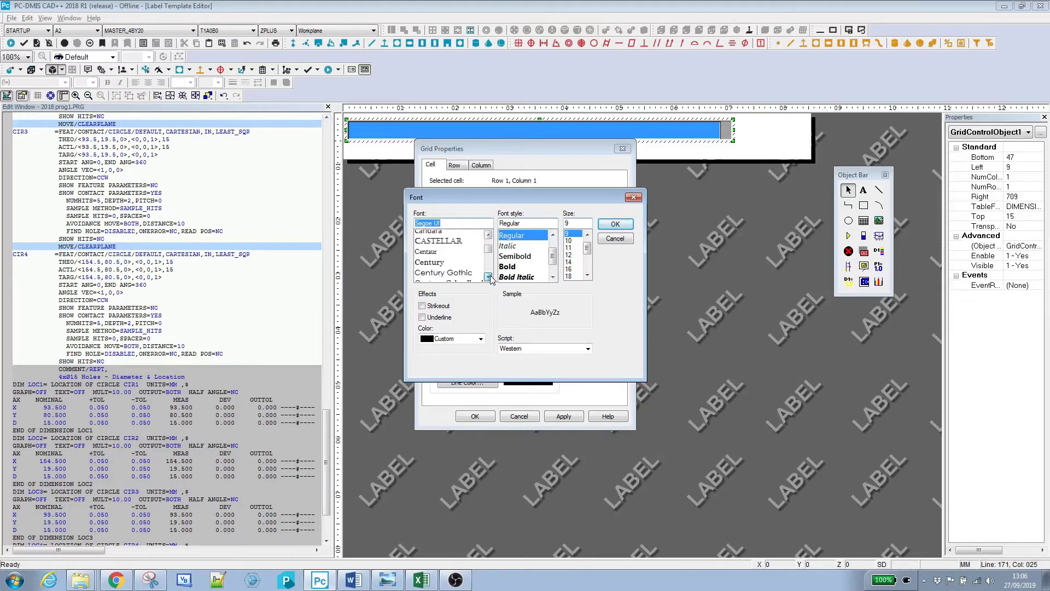
click(444, 257)
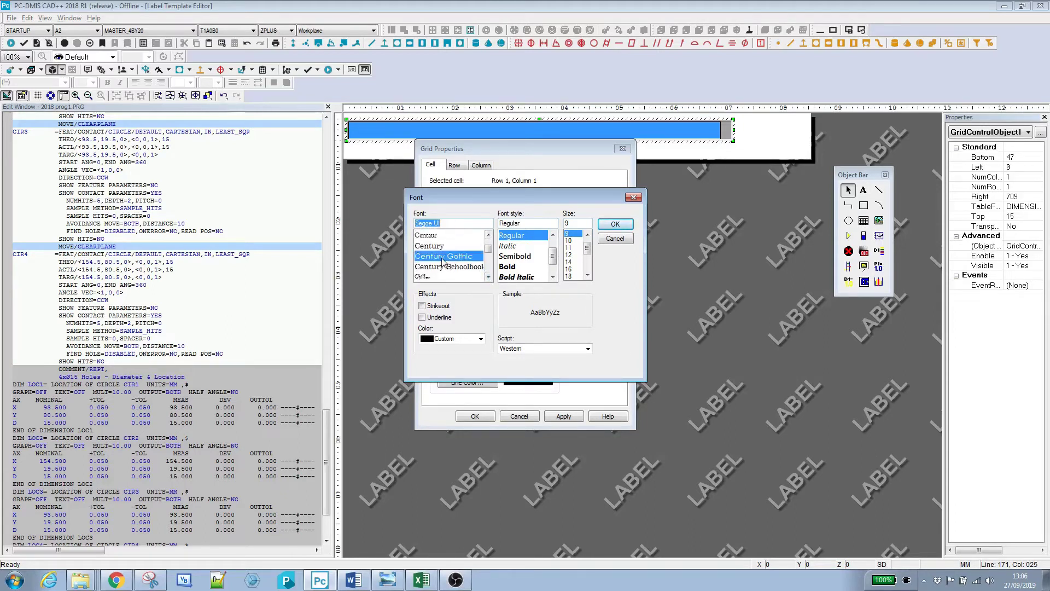
click(569, 240)
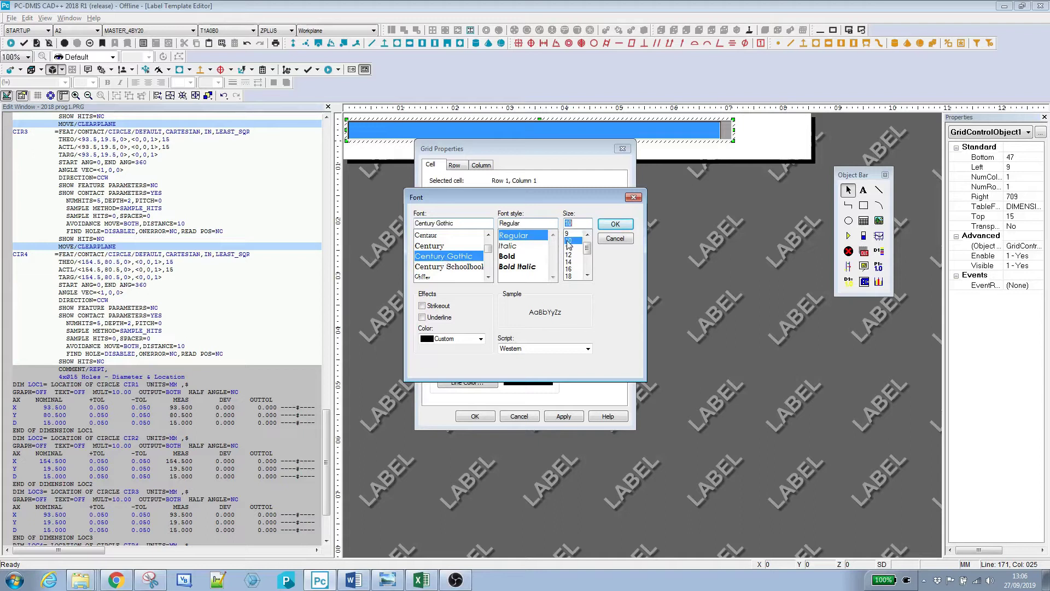
click(507, 256)
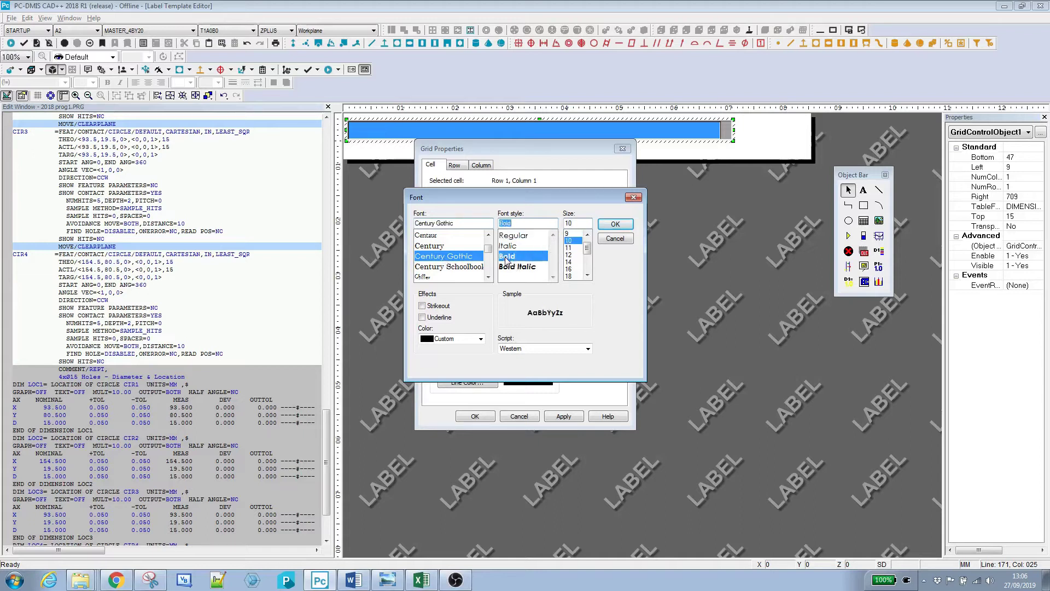
click(613, 227)
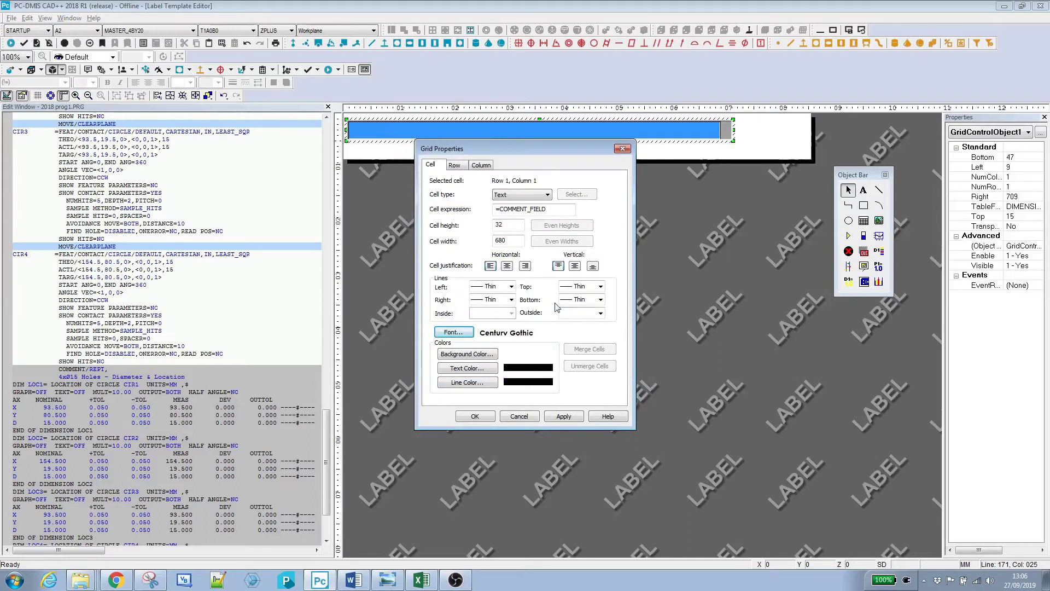
click(508, 267)
click(565, 417)
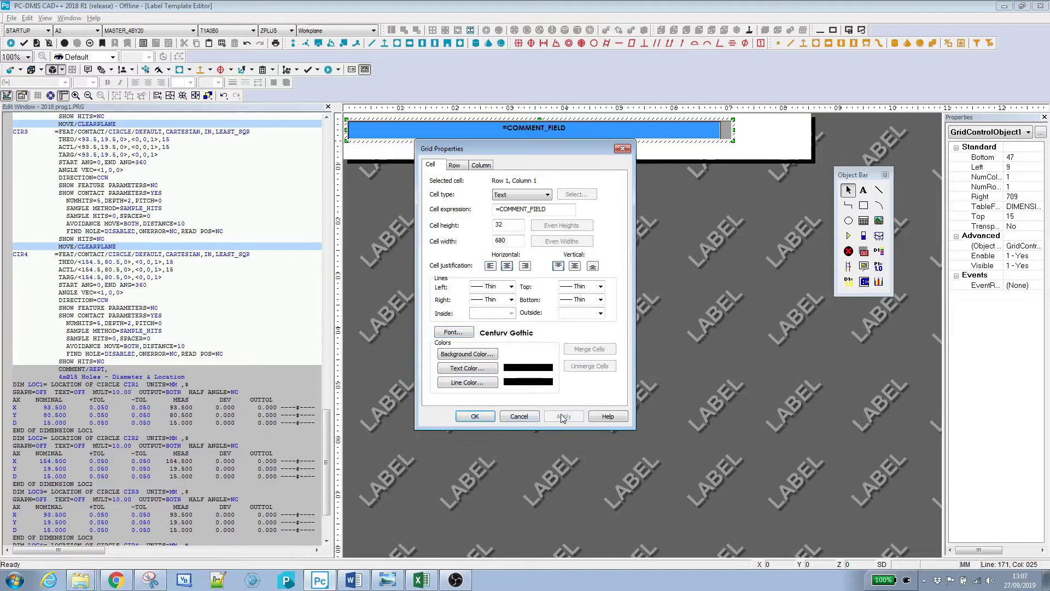
click(471, 416)
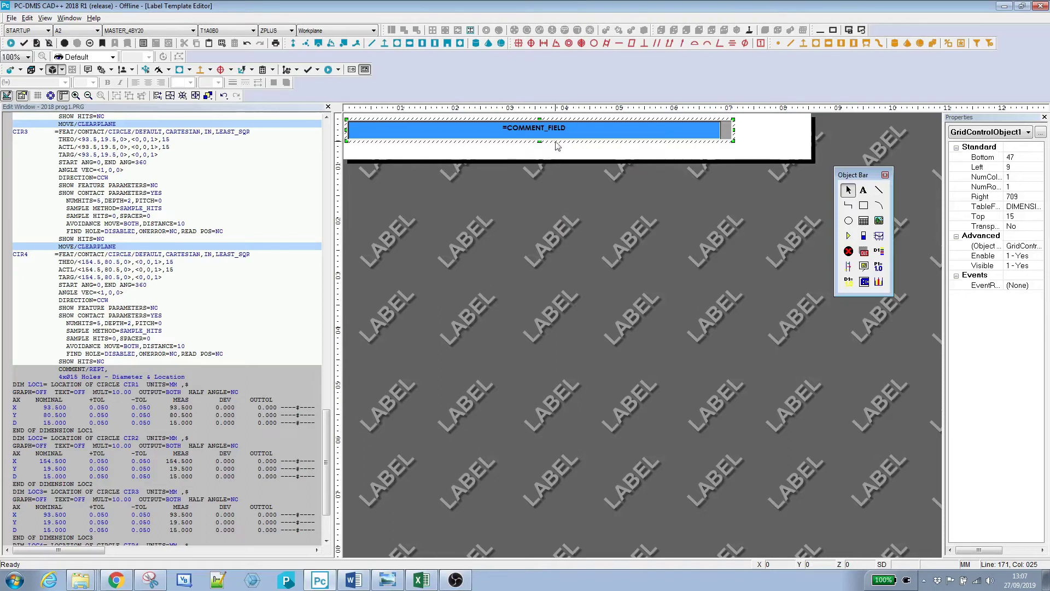
Move the comment grid up so its bottom edge goes from 47 to 41.
click(777, 134)
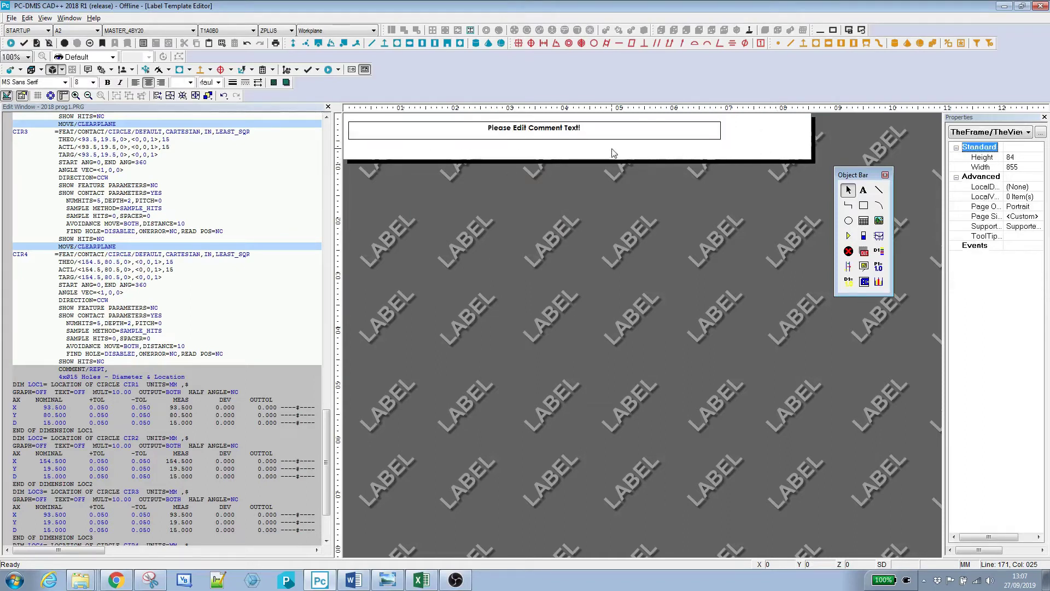
click(529, 134)
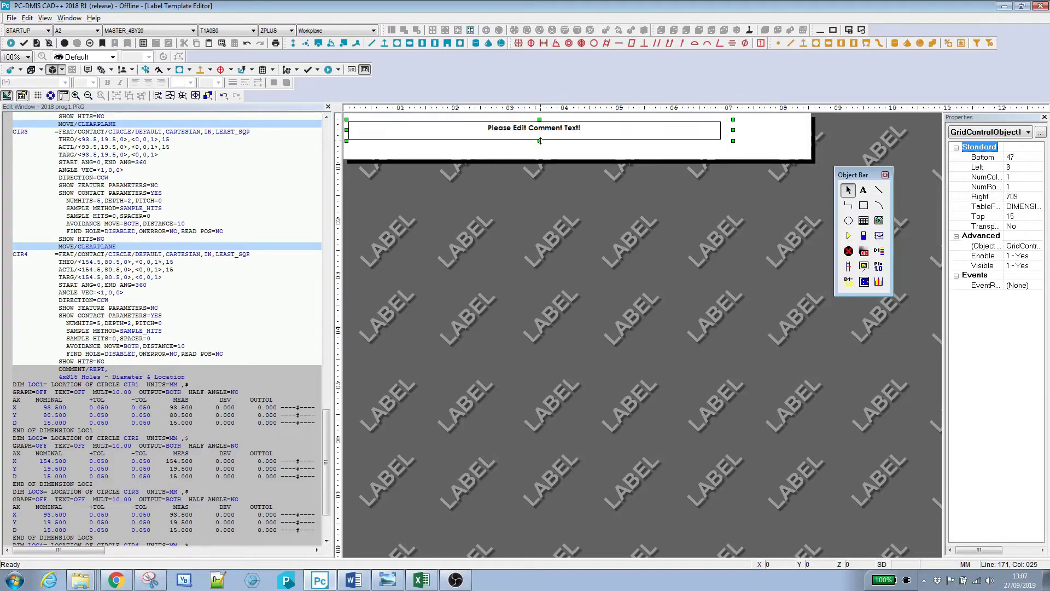
drag(539, 140, 539, 138)
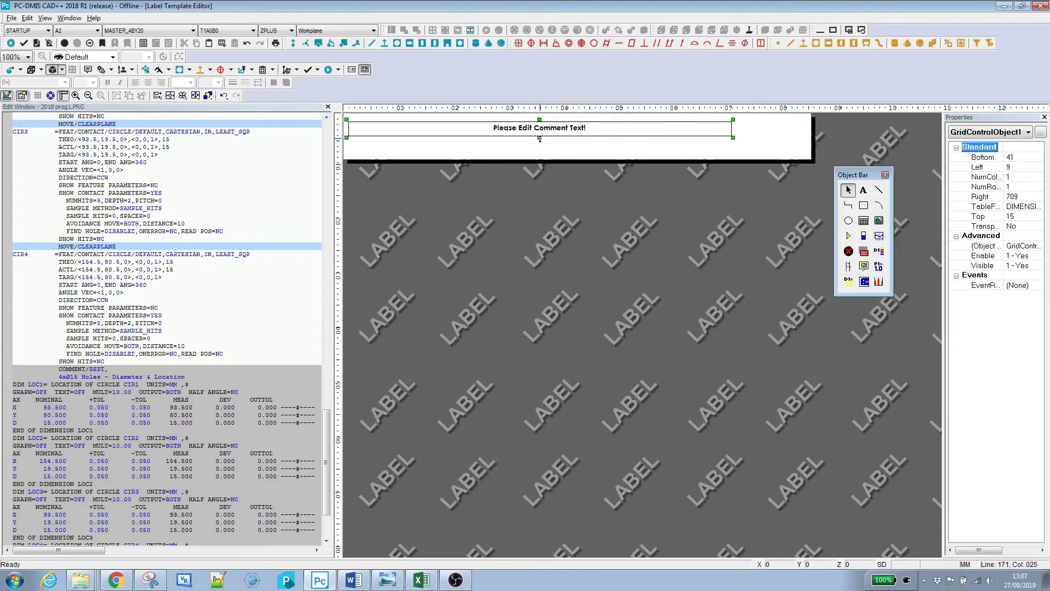
click(587, 148)
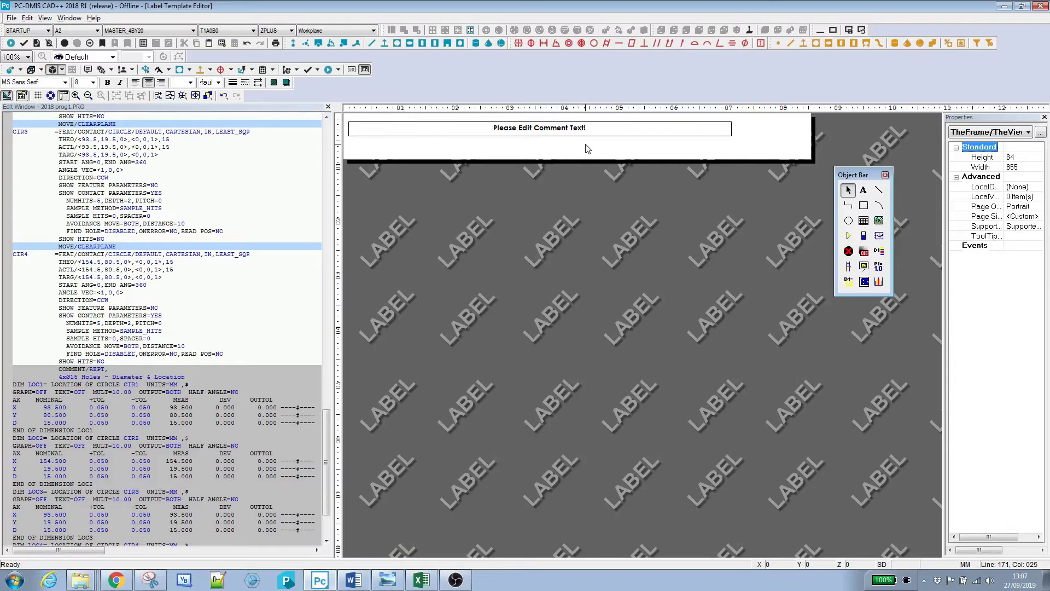
Save the label template as comlab.lbl, replacing the existing file.
click(11, 19)
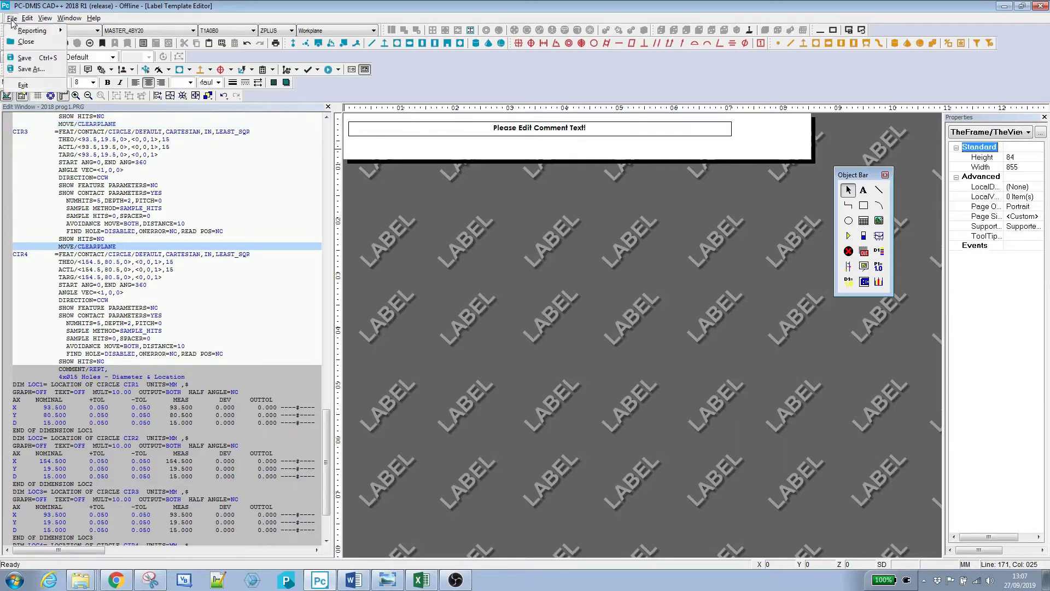
click(24, 61)
text(comlab)
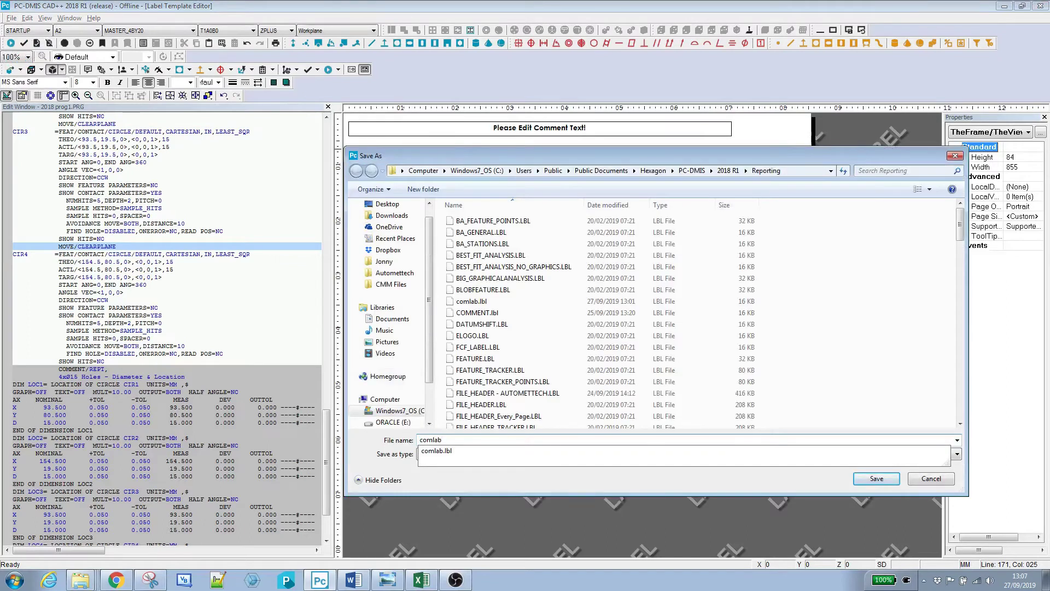
click(877, 479)
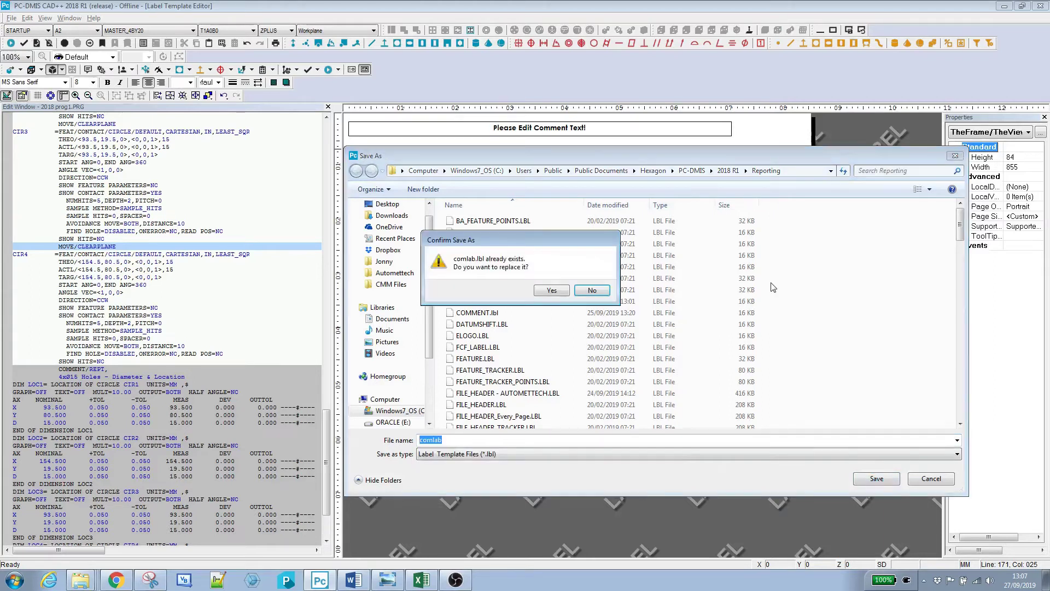
click(550, 290)
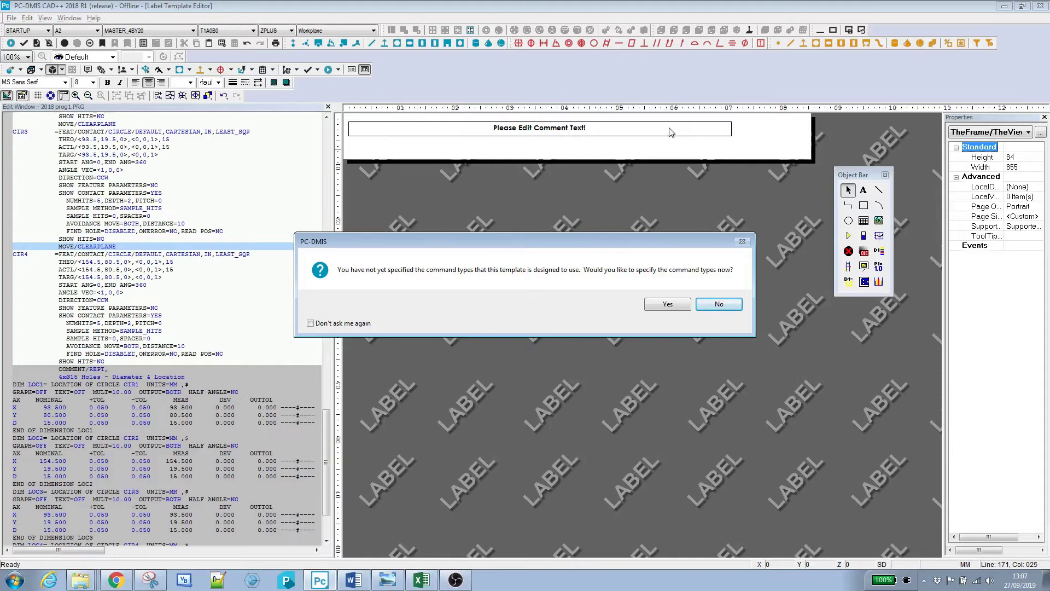
Make Comment, under Miscellaneous, the label's supported command type.
click(664, 306)
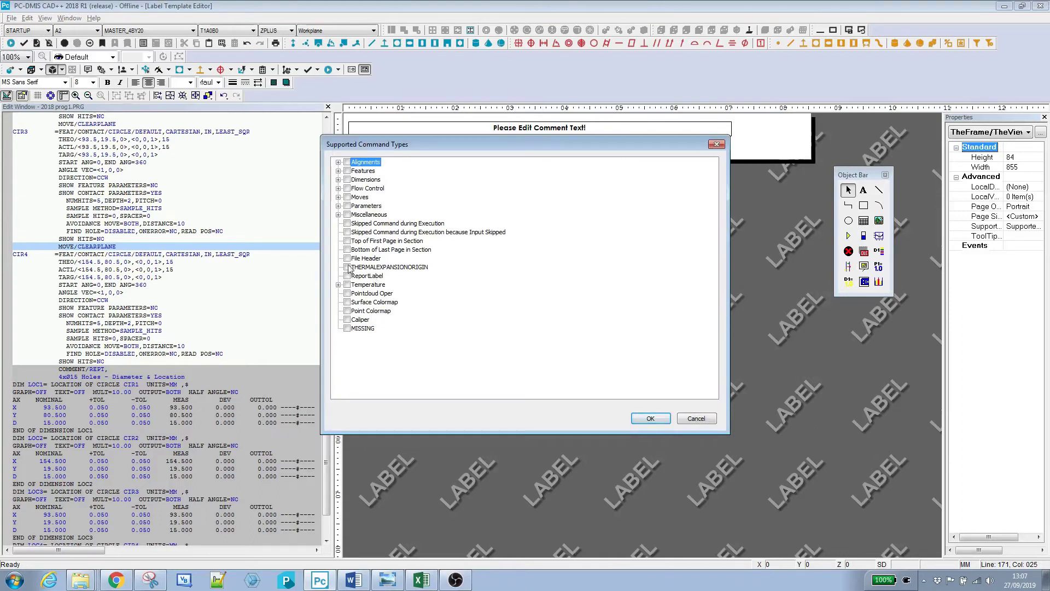
click(338, 215)
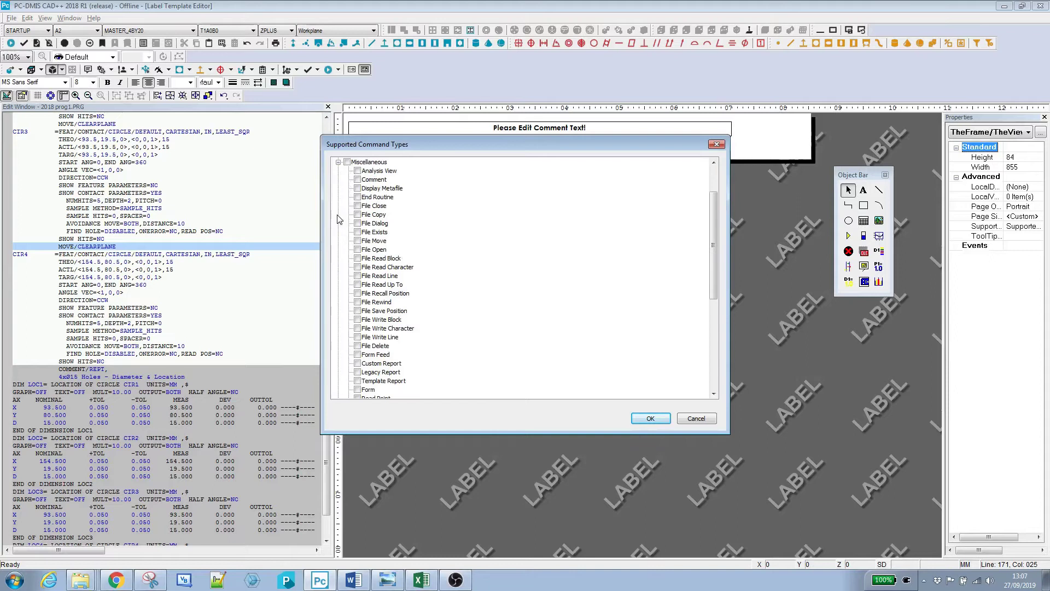
click(356, 180)
click(646, 420)
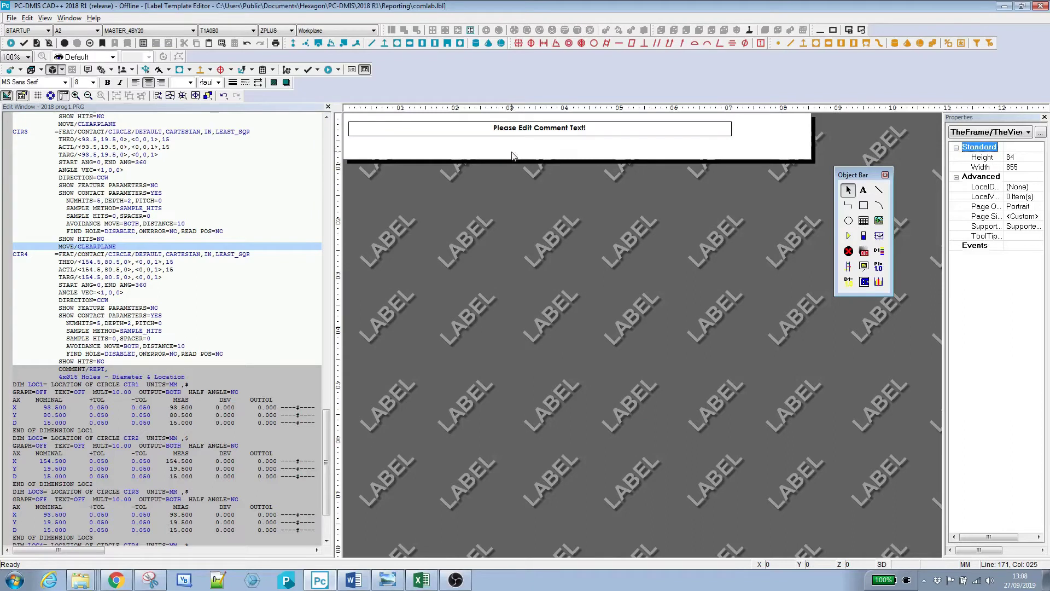
click(12, 18)
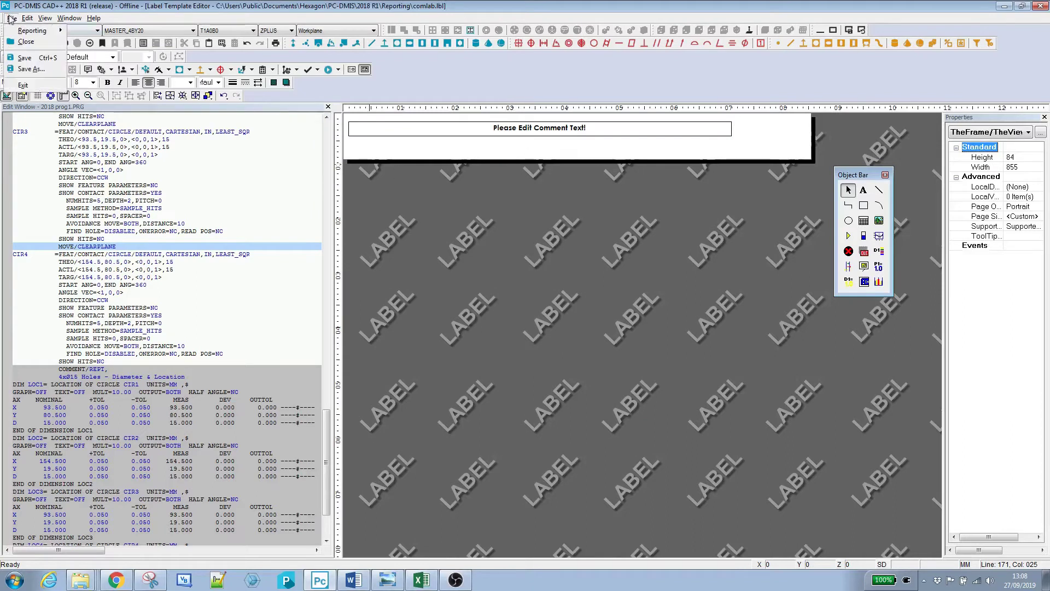
Save comlab.lbl and open the TEXTONLY.RTP report template for editing.
click(25, 58)
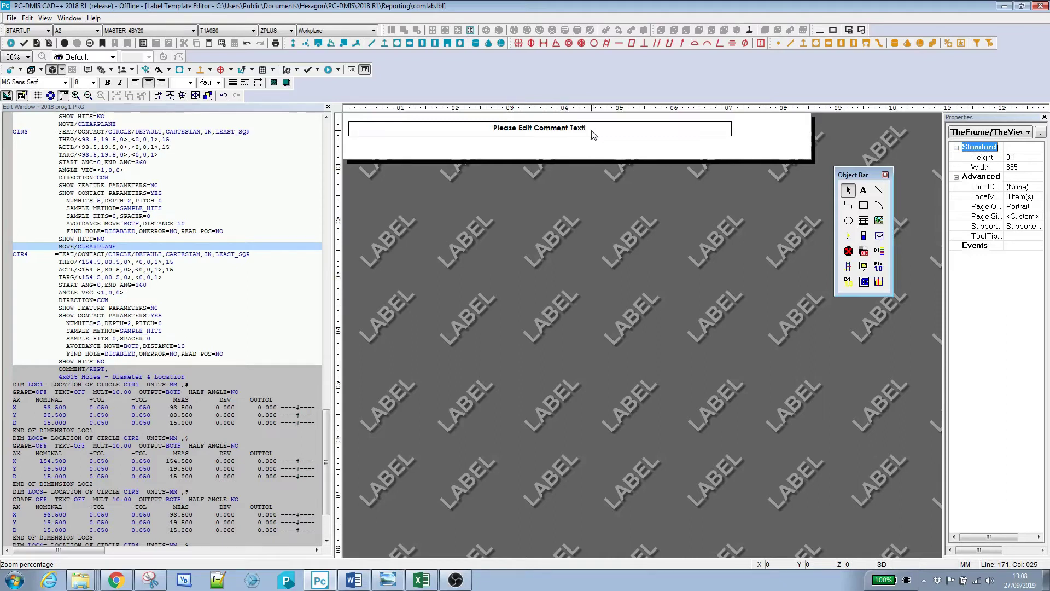
click(69, 19)
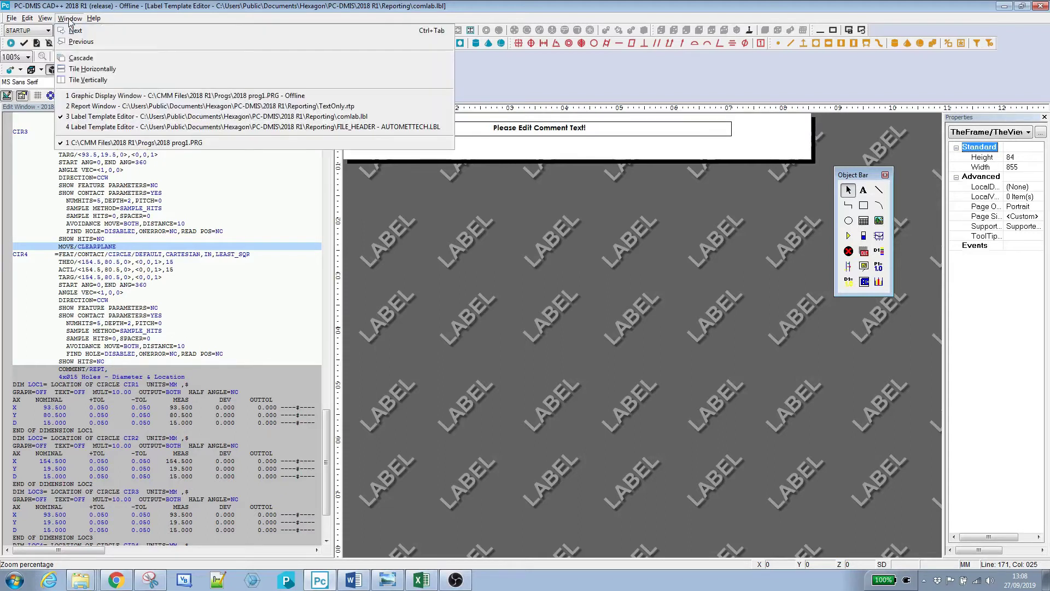
mouse_move(12, 21)
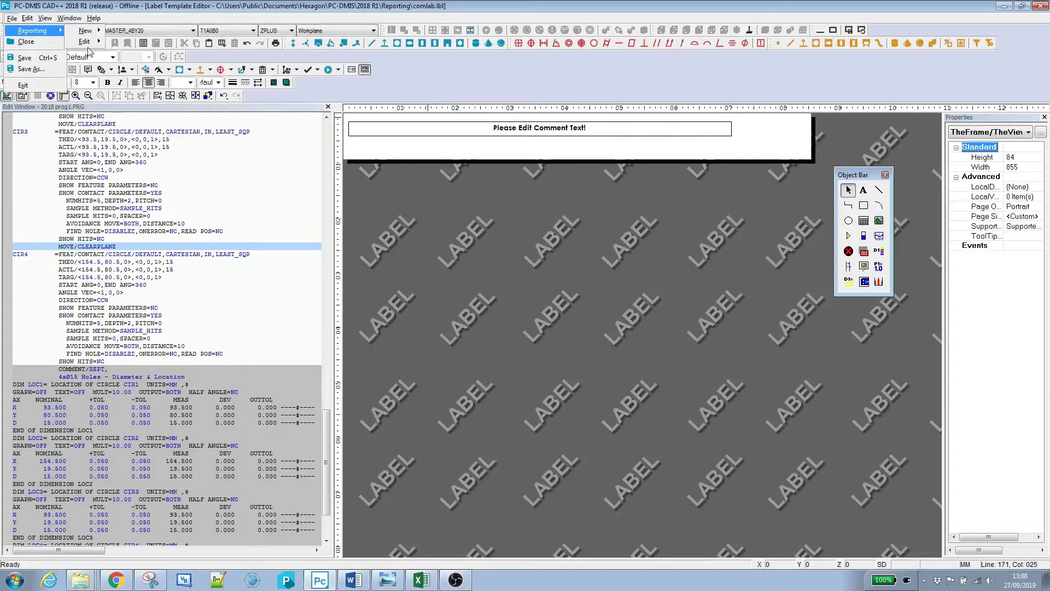
mouse_move(89, 43)
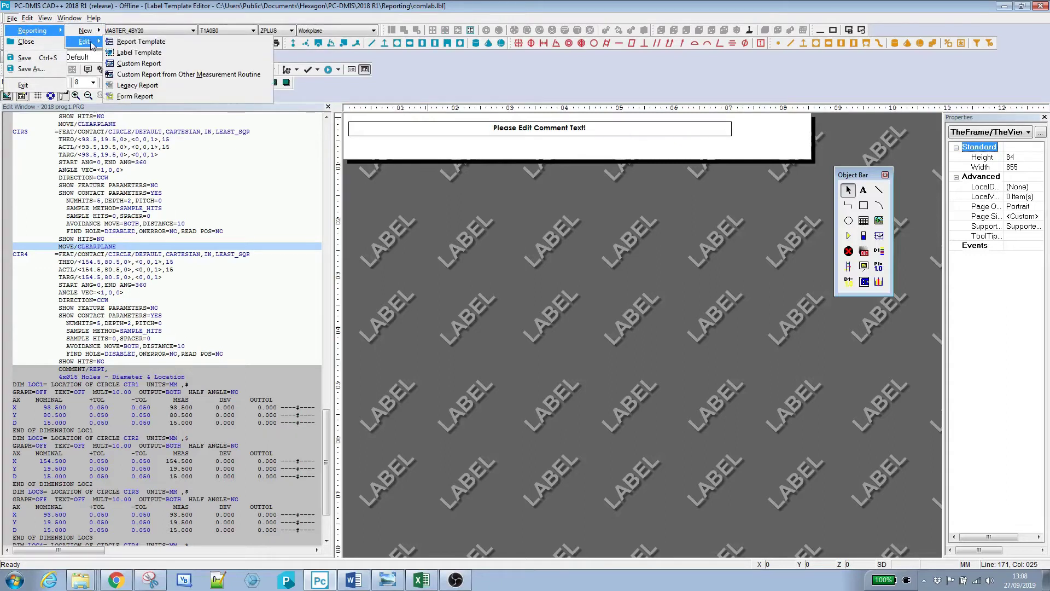
click(162, 44)
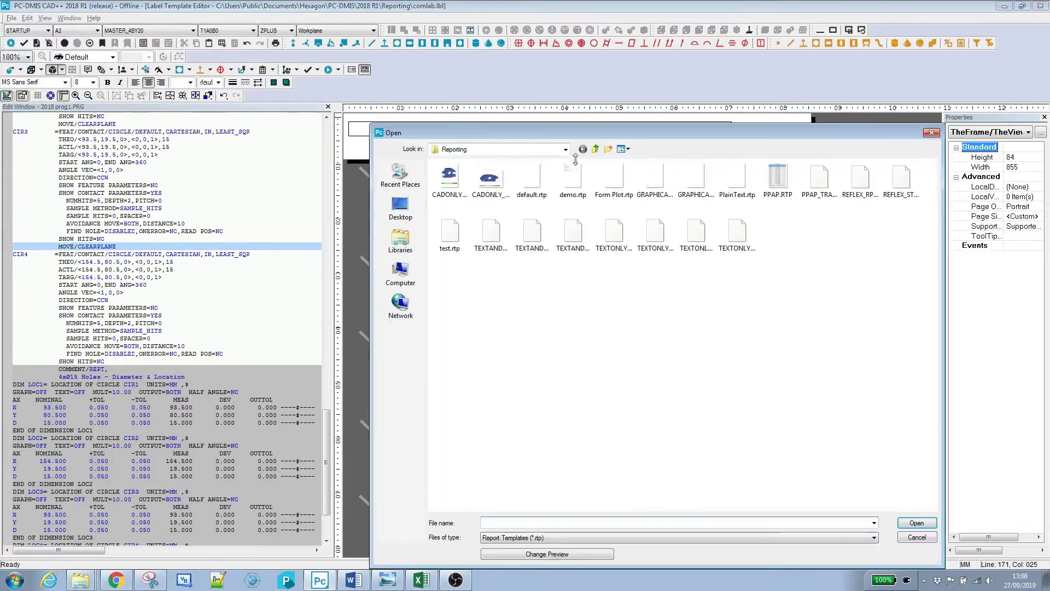
double_click(602, 235)
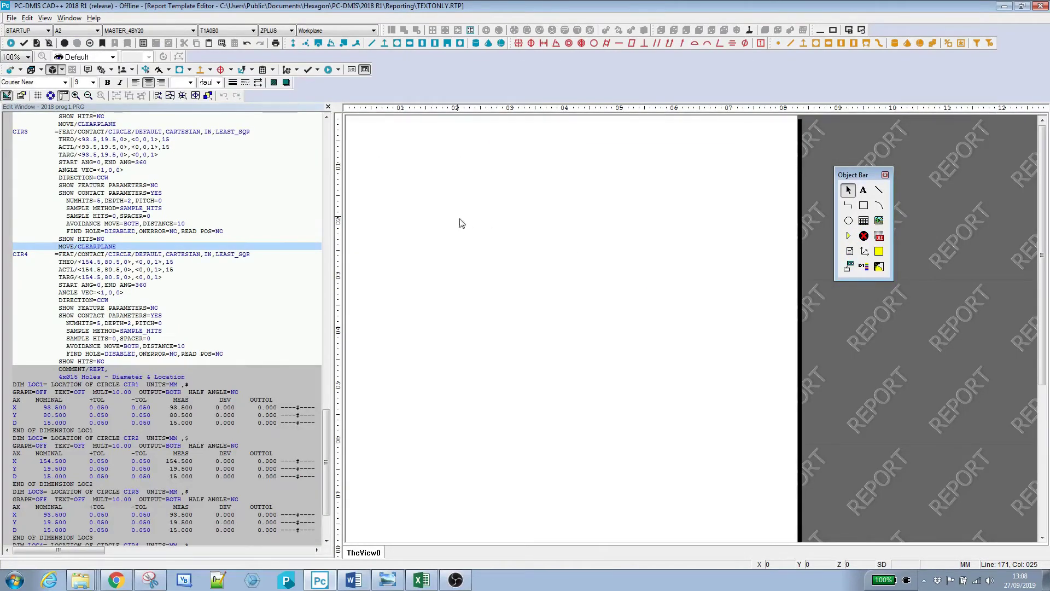
Open the rule tree of the TextReportObject1 text report object from its RuleTree Rules property.
click(543, 214)
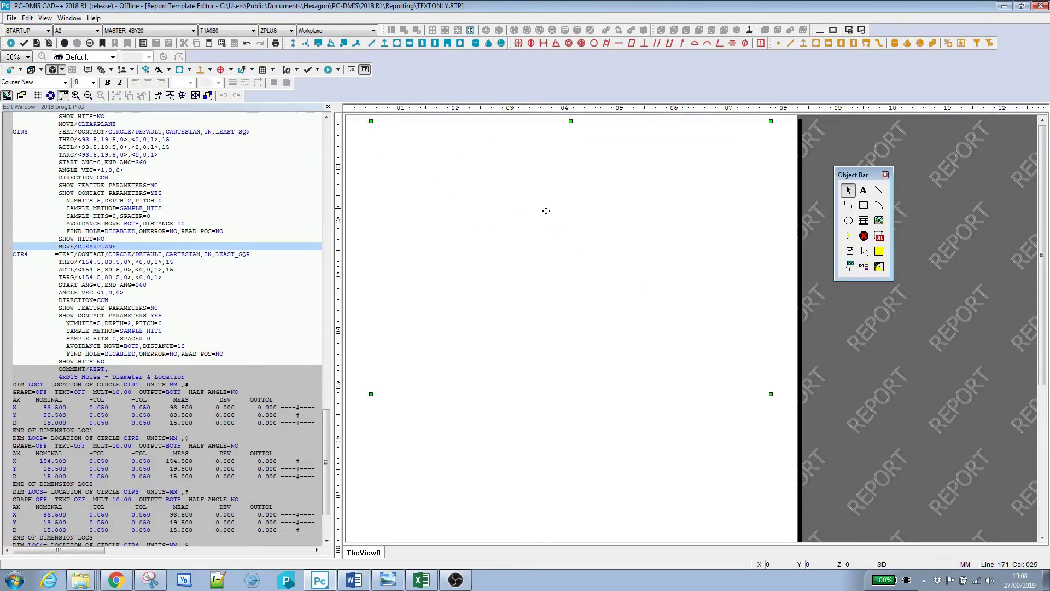
double_click(546, 210)
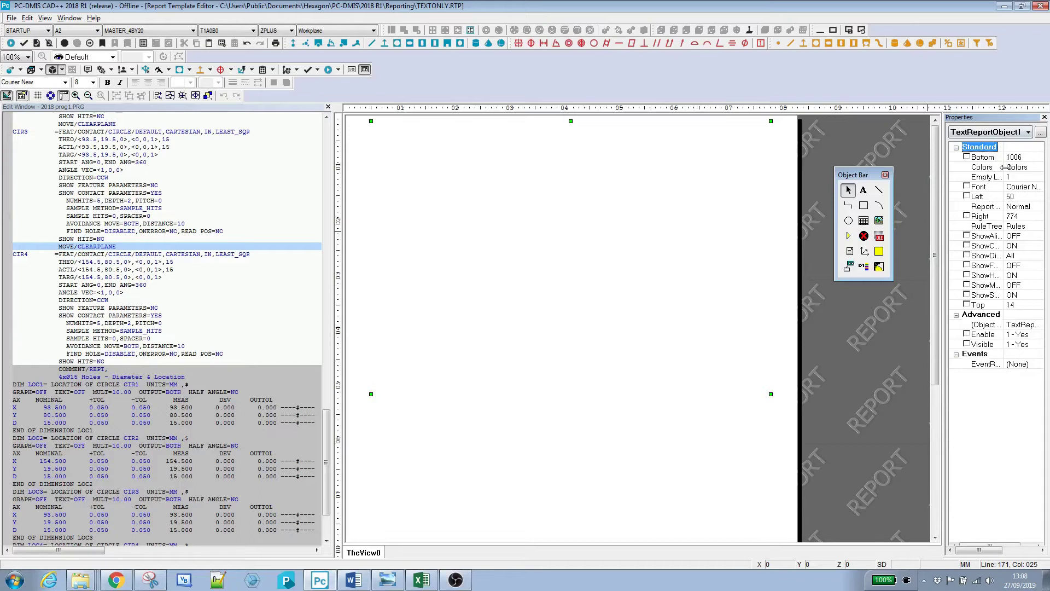
double_click(1018, 229)
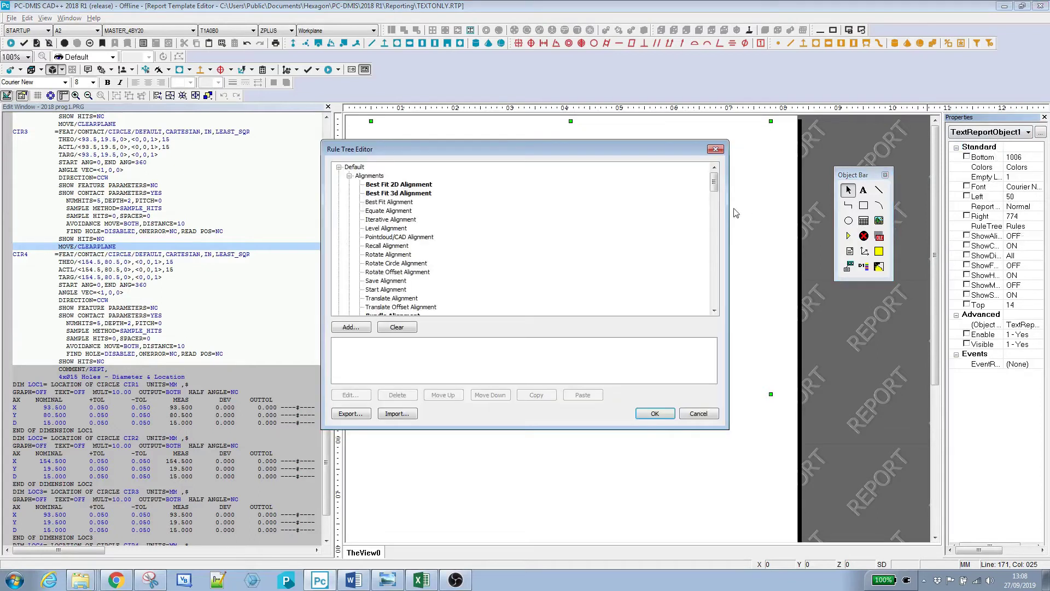
Add a new rule for the Comment command type under the Miscellaneous group.
drag(714, 185, 714, 299)
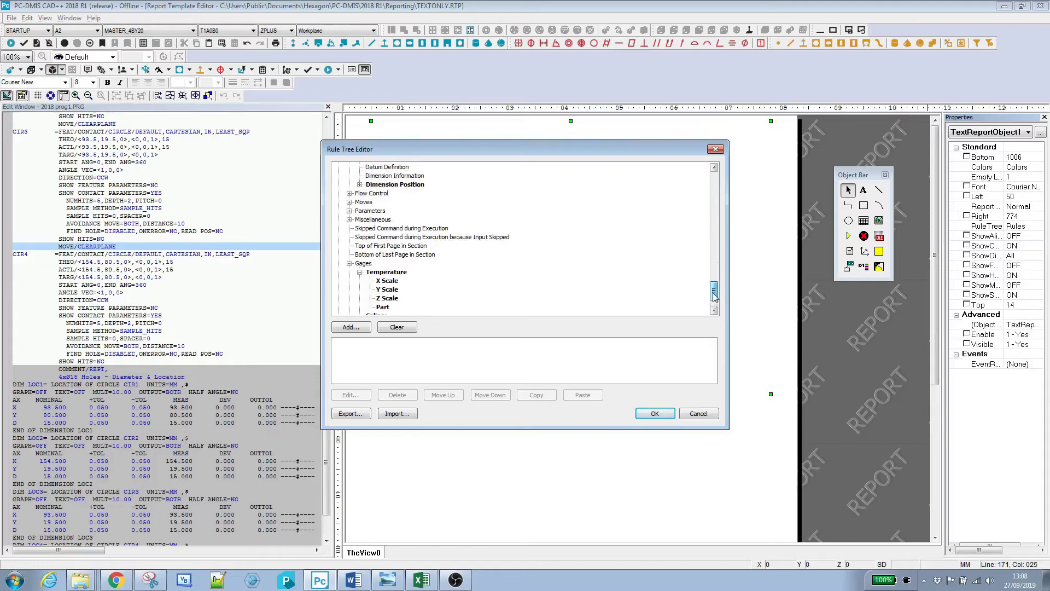
click(349, 220)
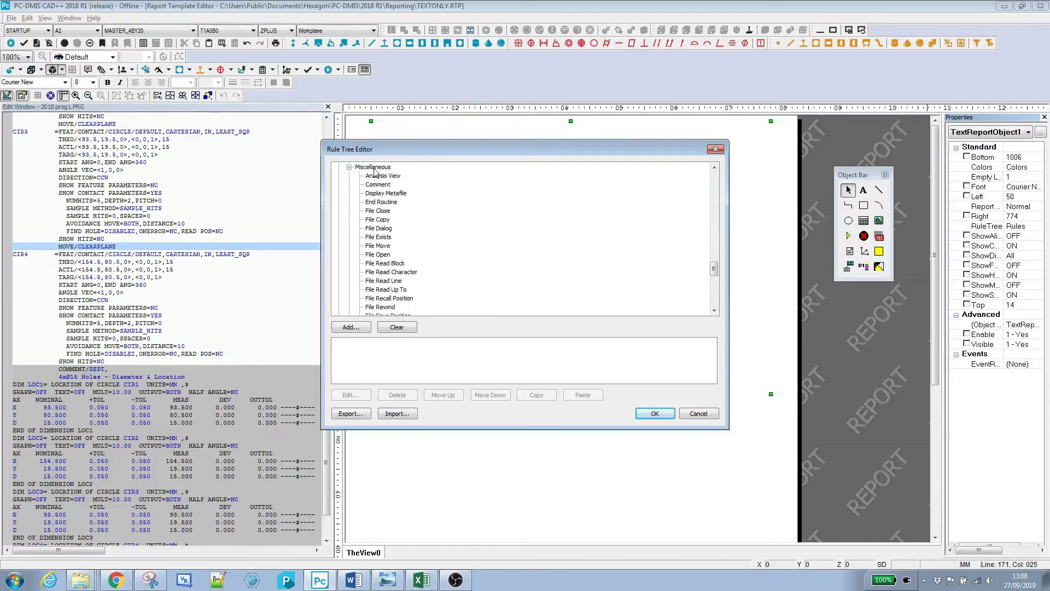
click(382, 185)
click(343, 328)
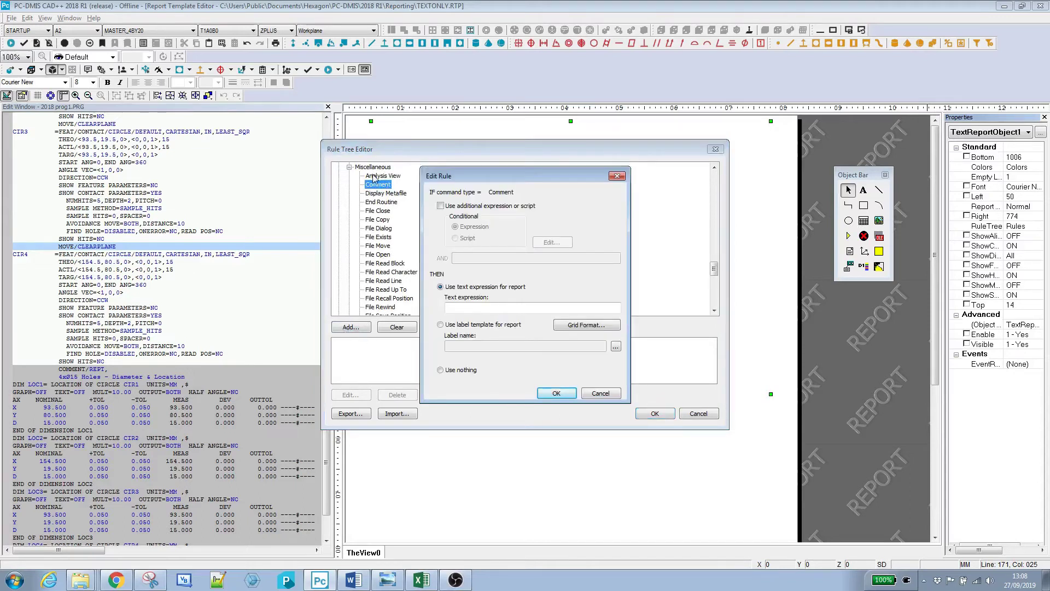
Make the Comment rule use the comlab.lbl label template and close the Rule Tree Editor.
click(441, 325)
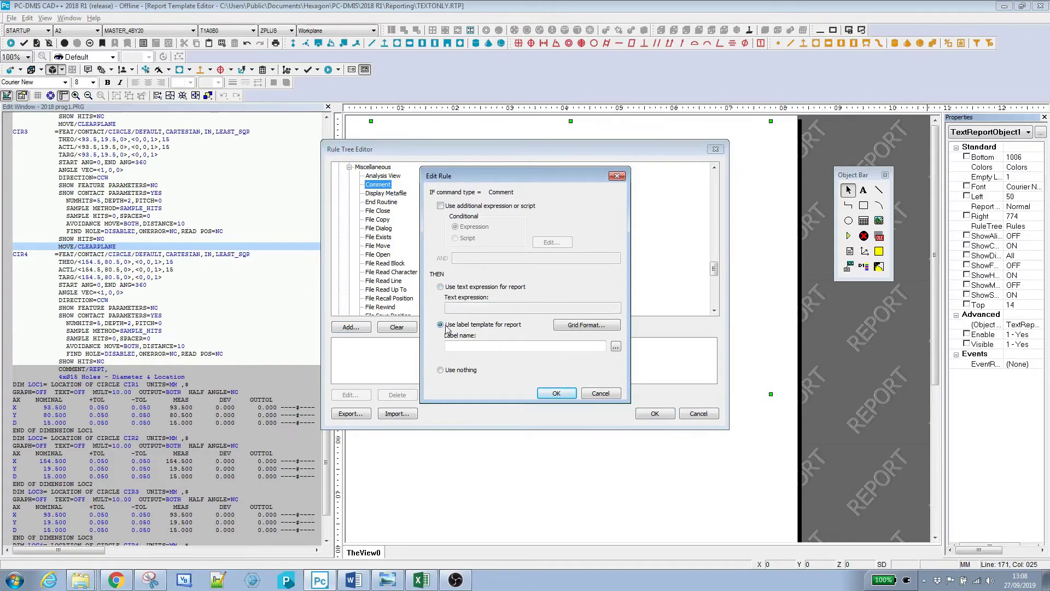
click(616, 346)
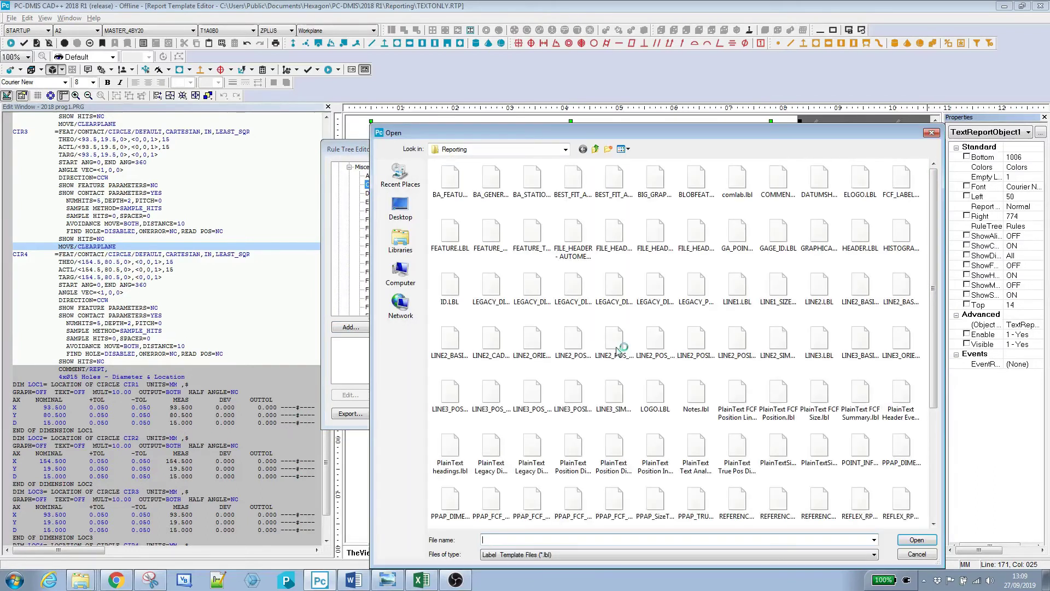
click(628, 149)
click(645, 225)
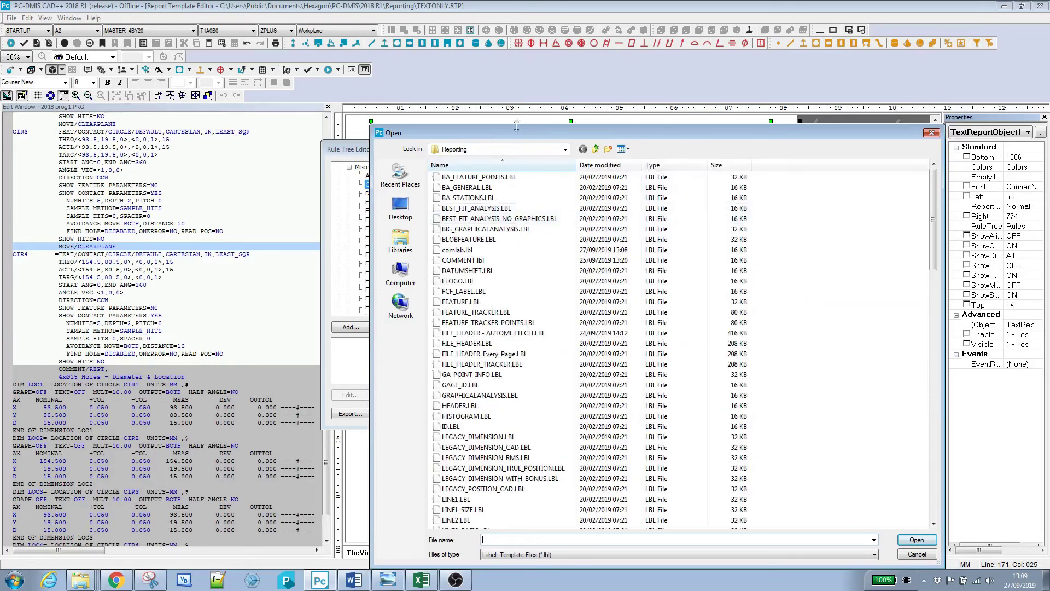
click(458, 251)
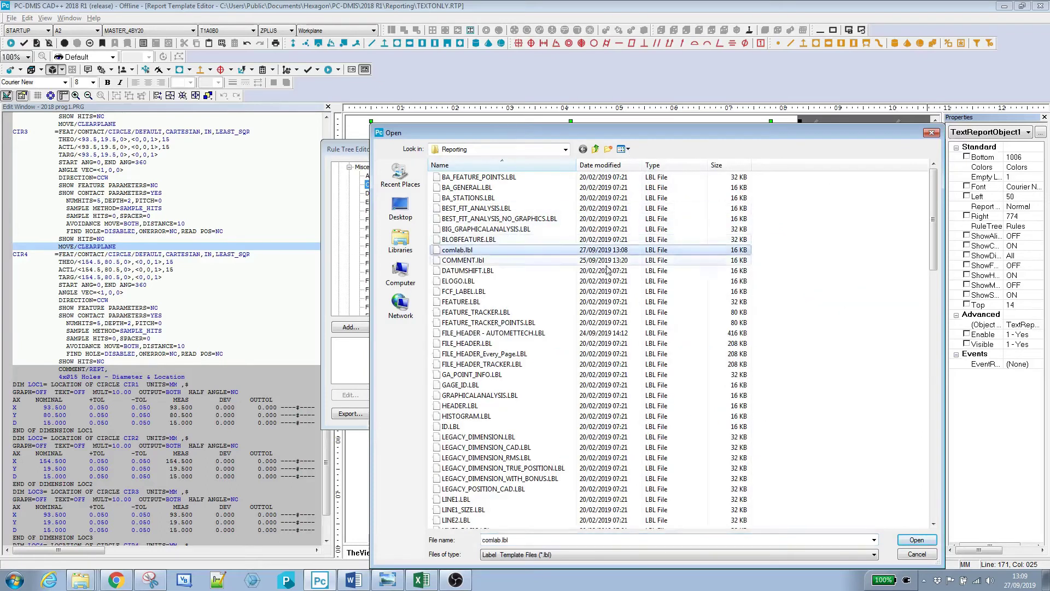
click(914, 541)
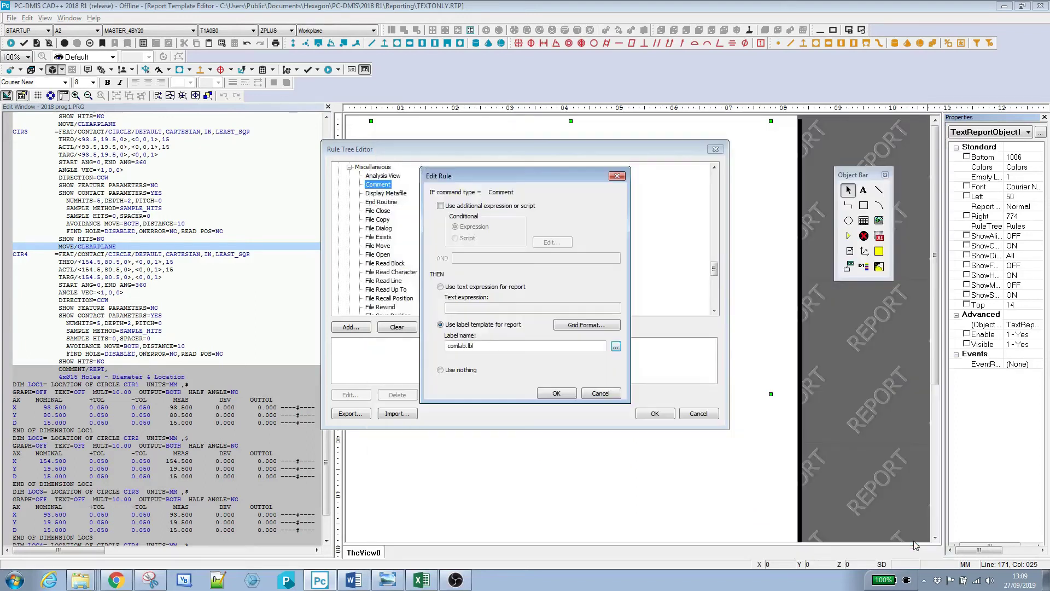
click(569, 395)
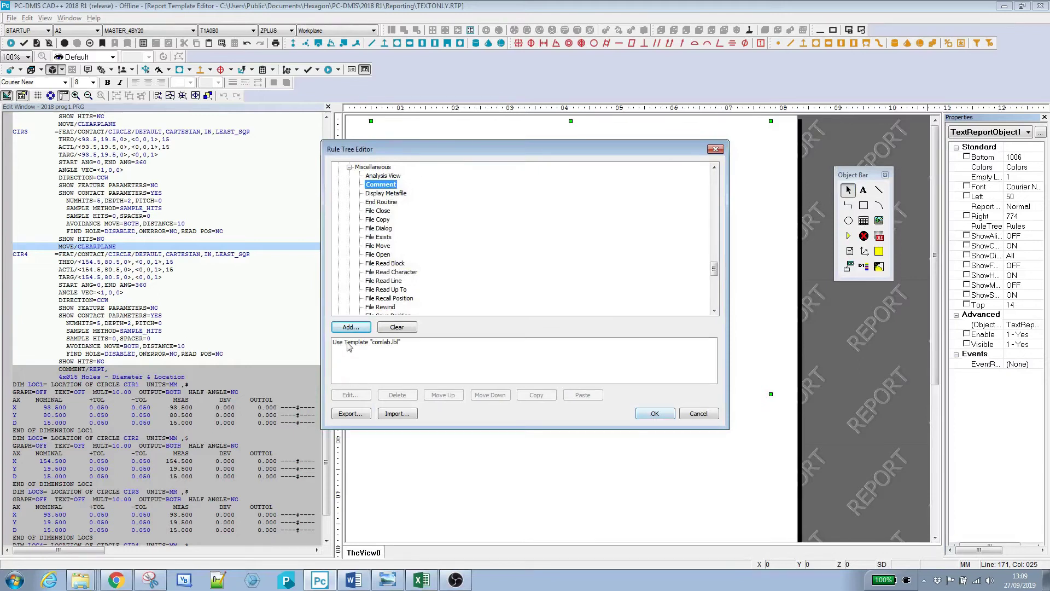
click(655, 415)
click(656, 416)
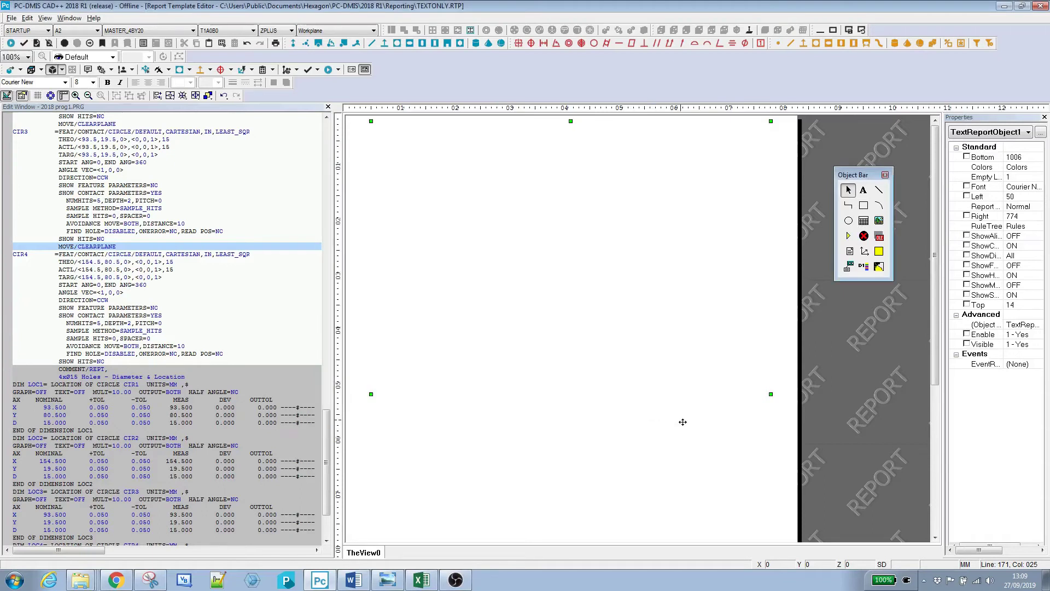
Save the report template and redraw the report to show the boxed 4xØ15 Holes comment heading.
click(11, 18)
click(27, 61)
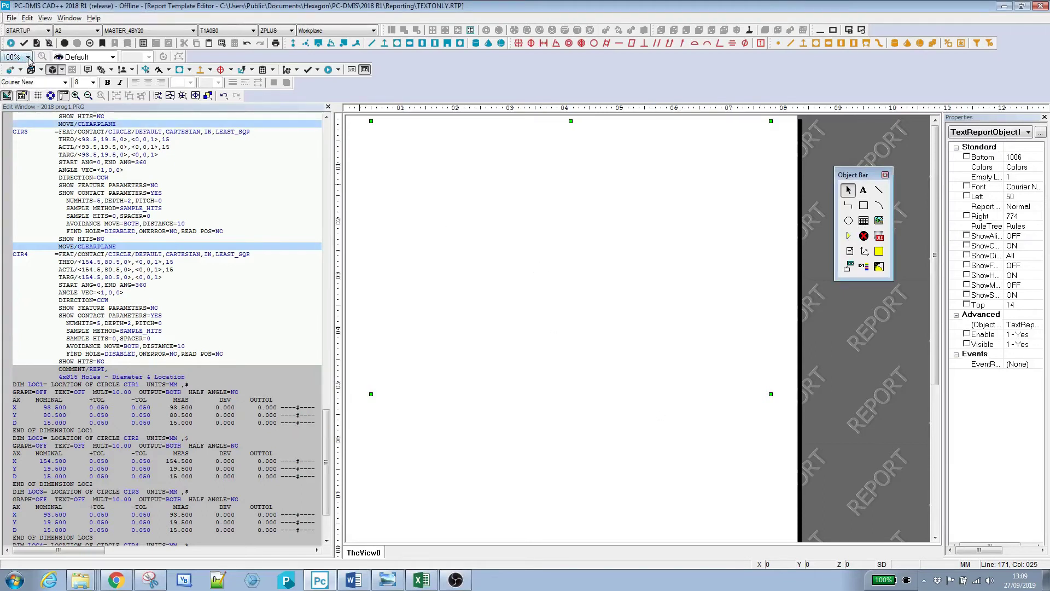
click(70, 19)
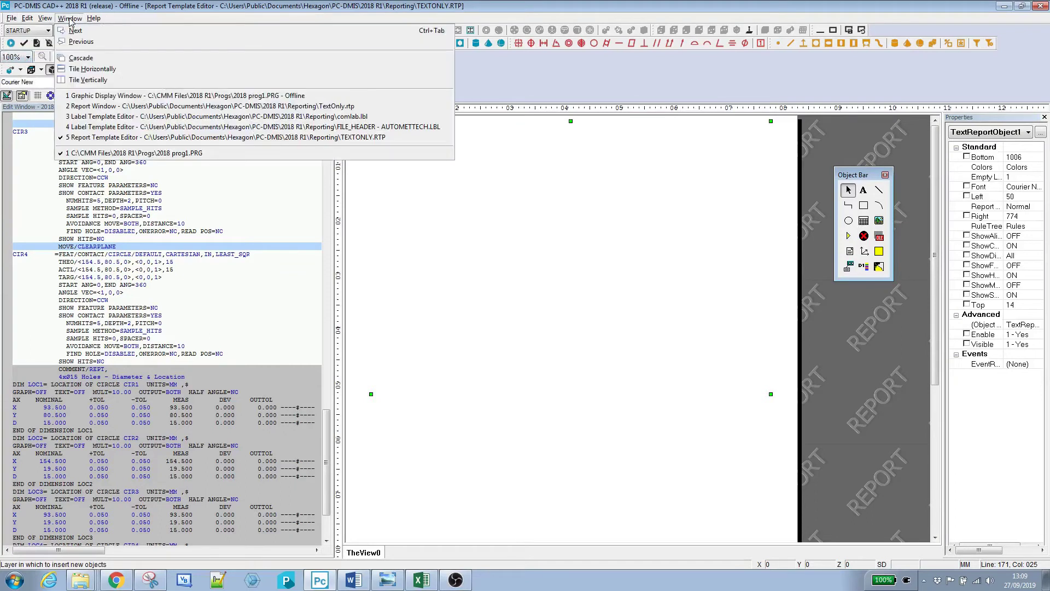
click(98, 107)
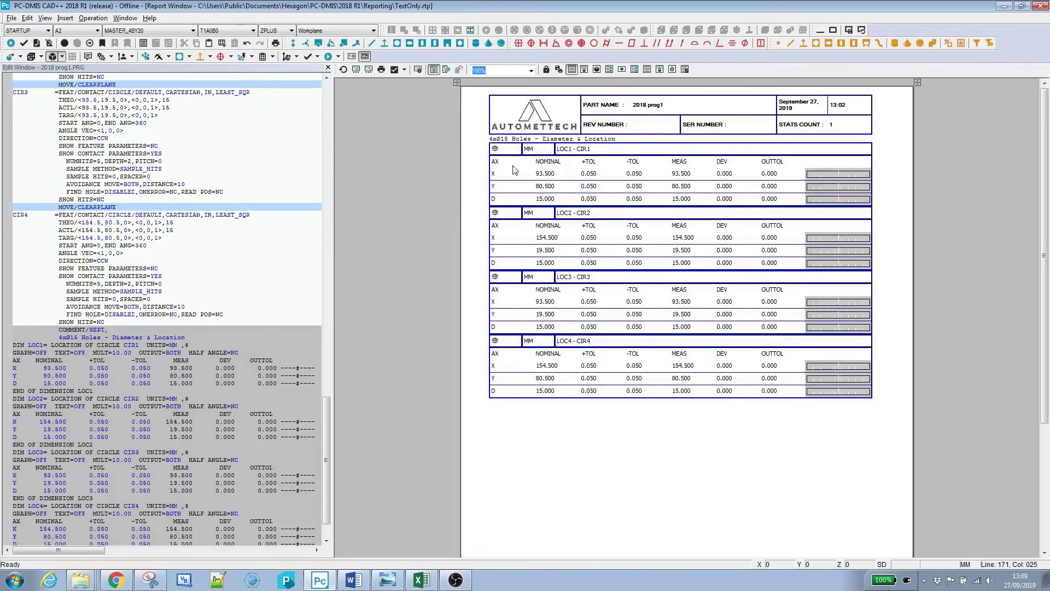
click(344, 70)
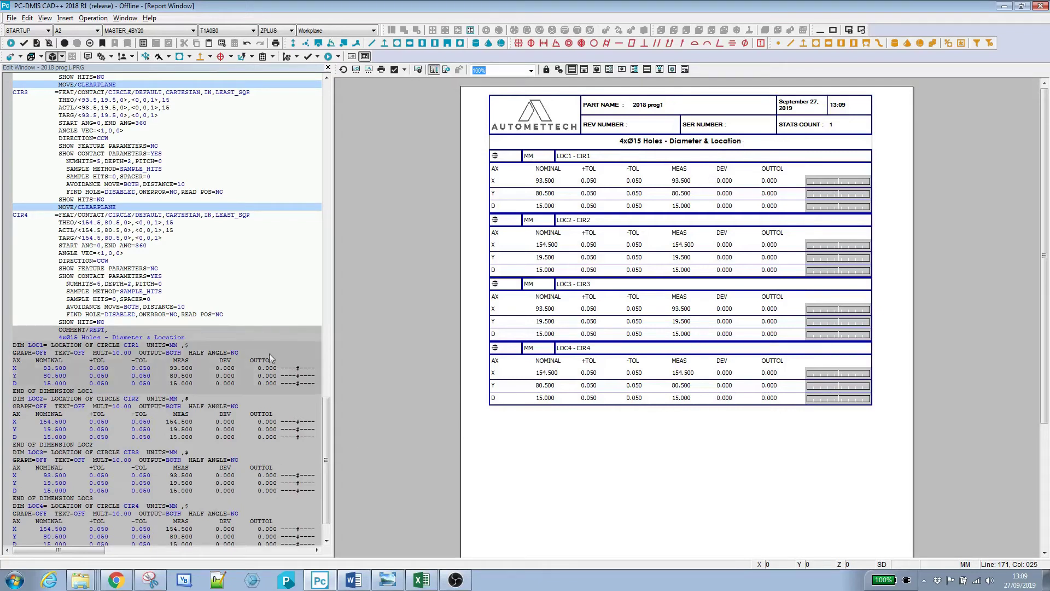
click(215, 337)
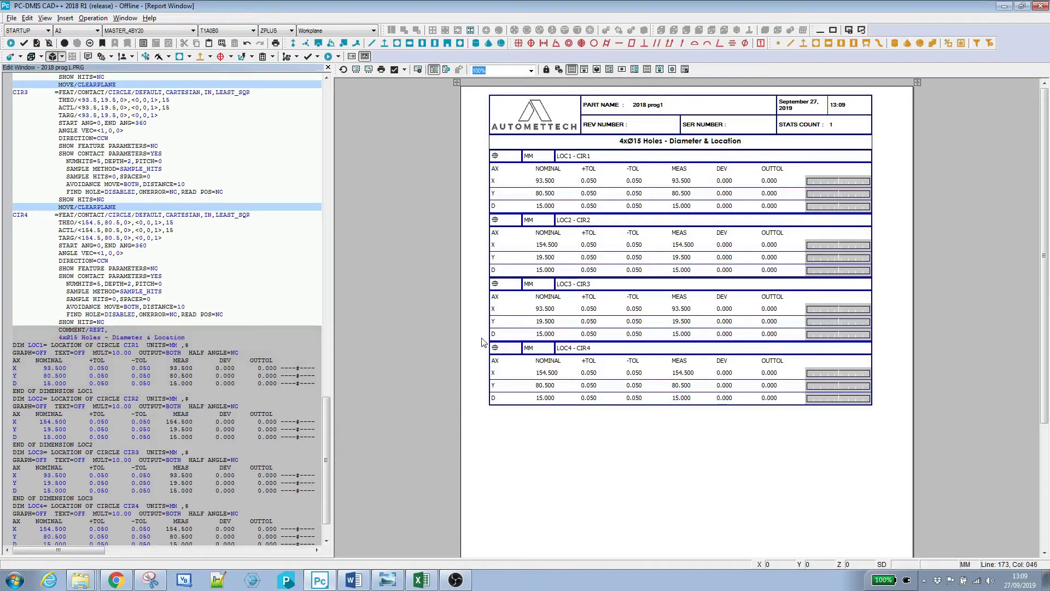
Add the comment line 'this is a second line', fix the 'seond' typo, and refresh the report.
key(Return)
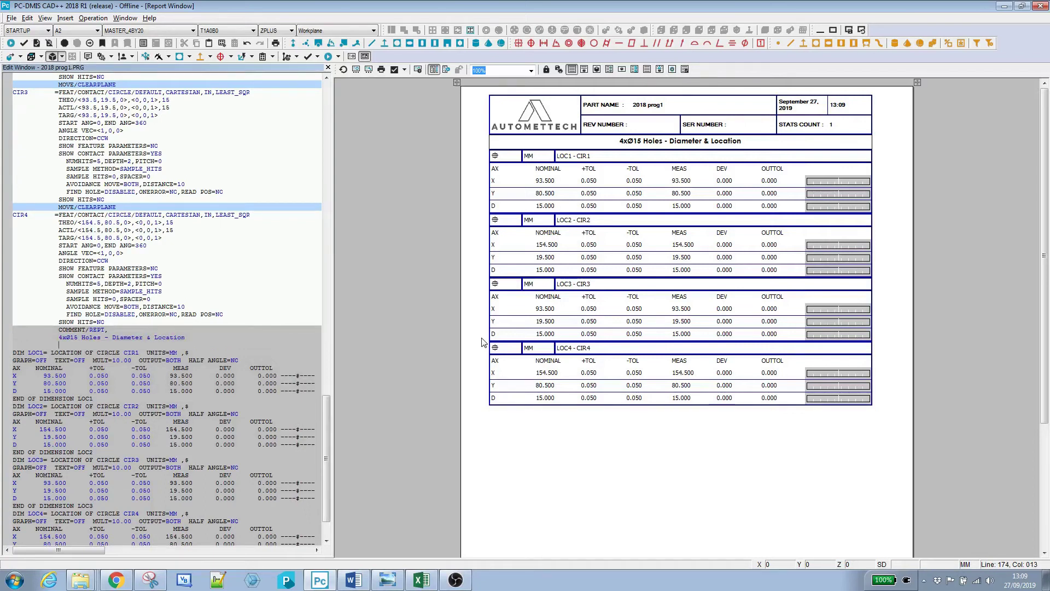
text(this is a seond line)
click(103, 345)
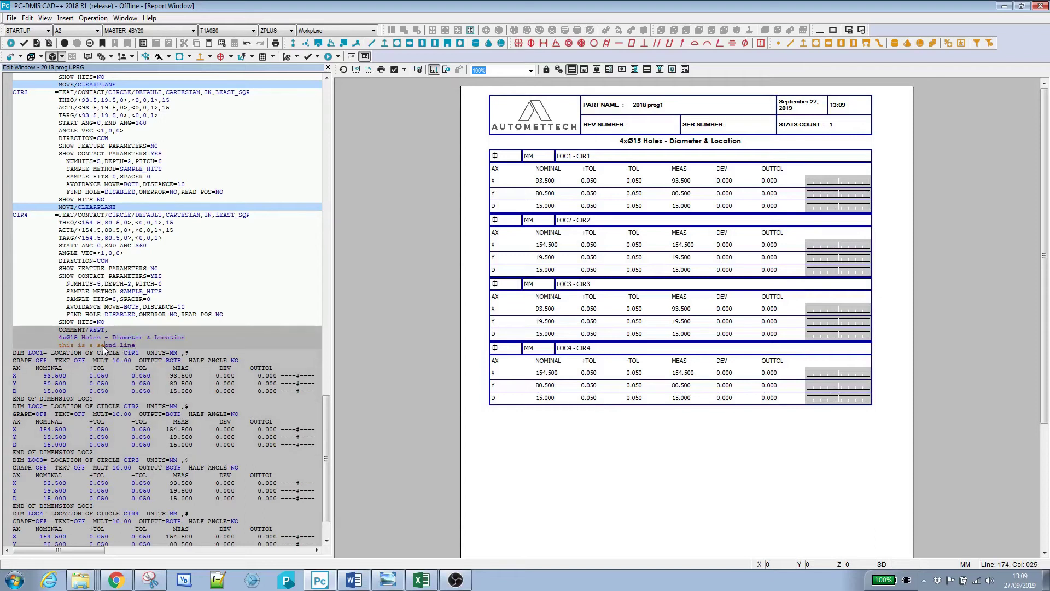
text(c)
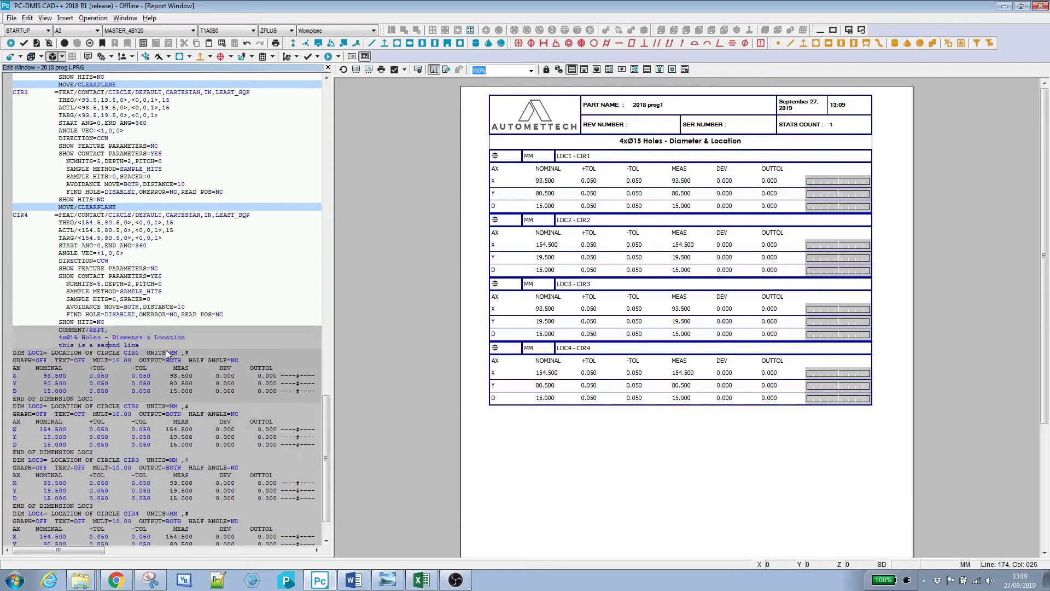
click(164, 348)
click(622, 466)
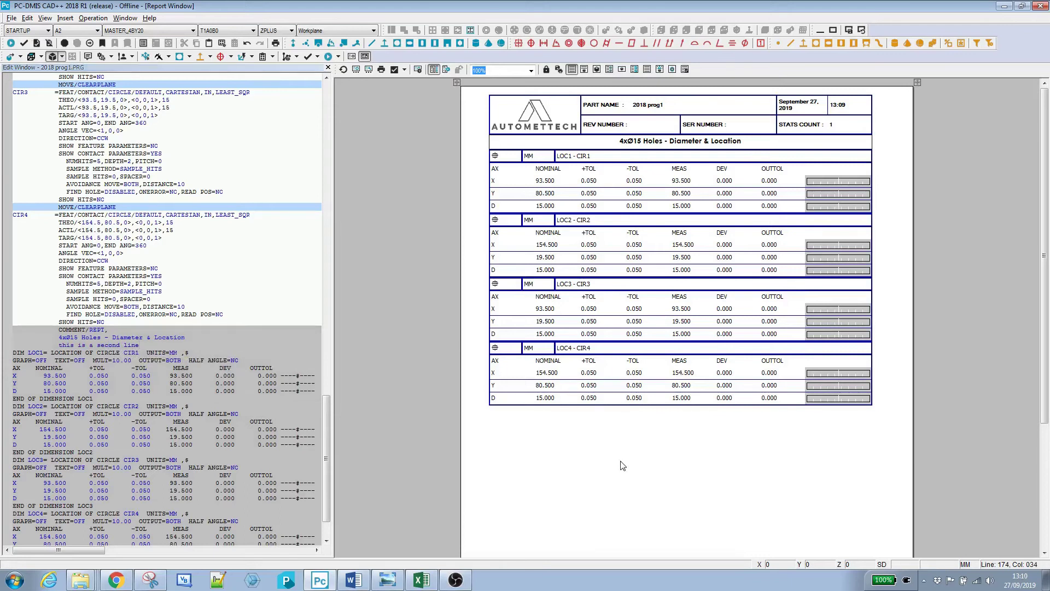
click(343, 70)
Switch to the comlab.lbl template and show the row settings of the =COMMENT_FIELD cell's Grid Properties.
click(125, 18)
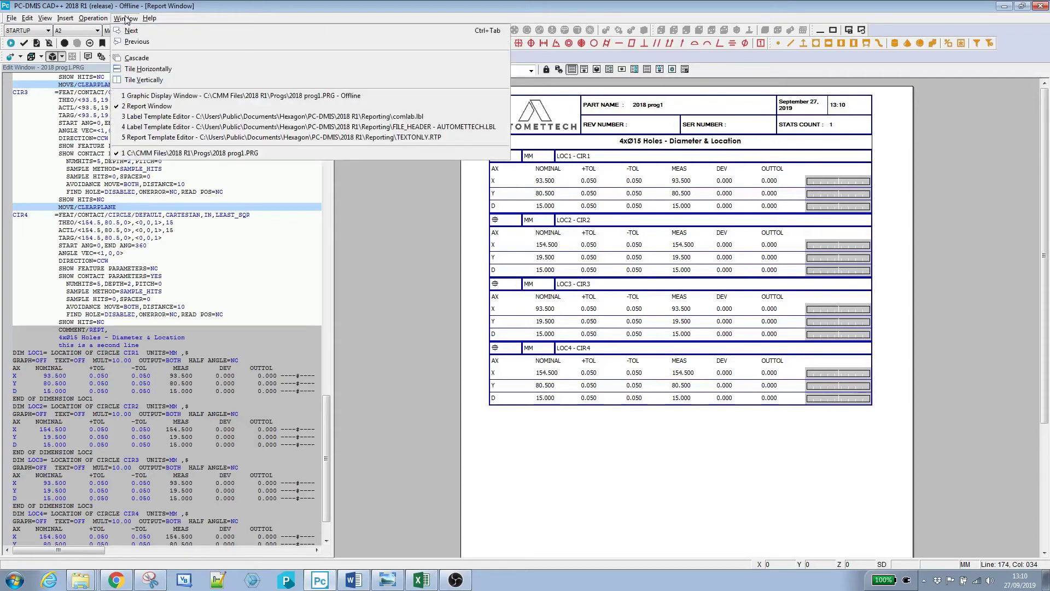
click(144, 122)
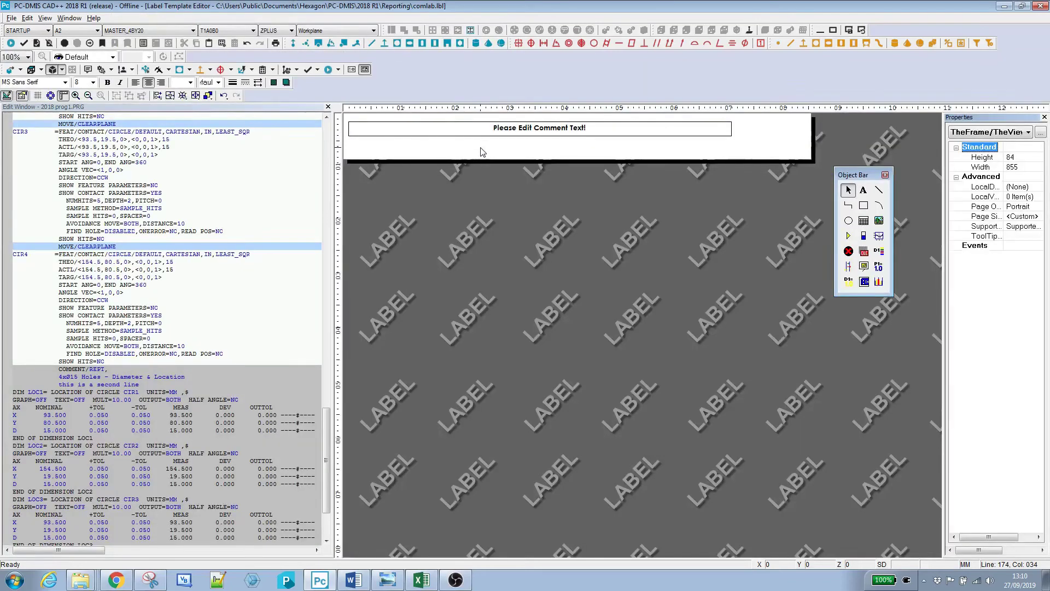
click(451, 132)
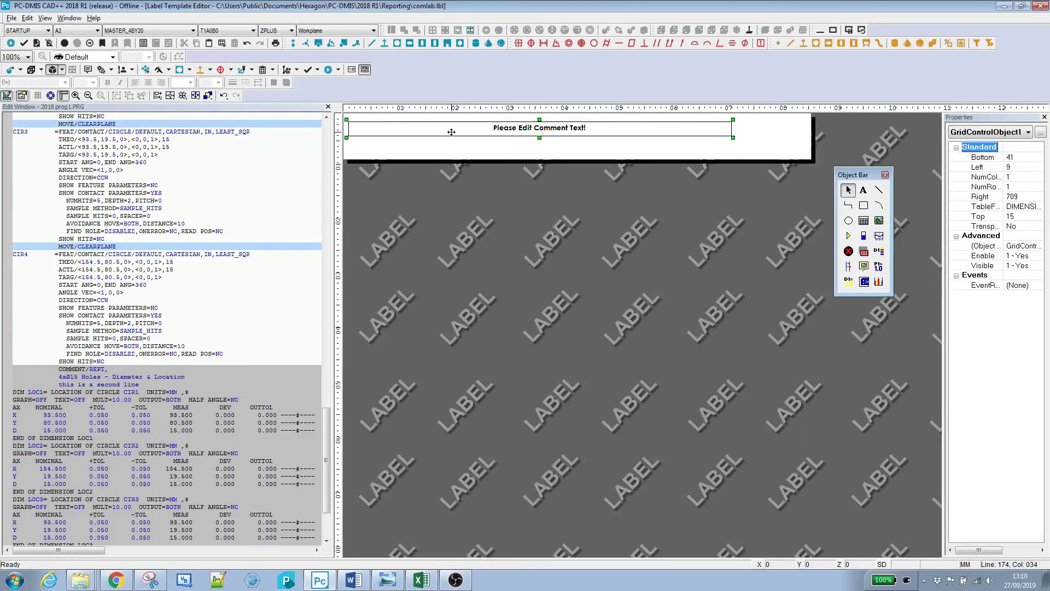
double_click(451, 132)
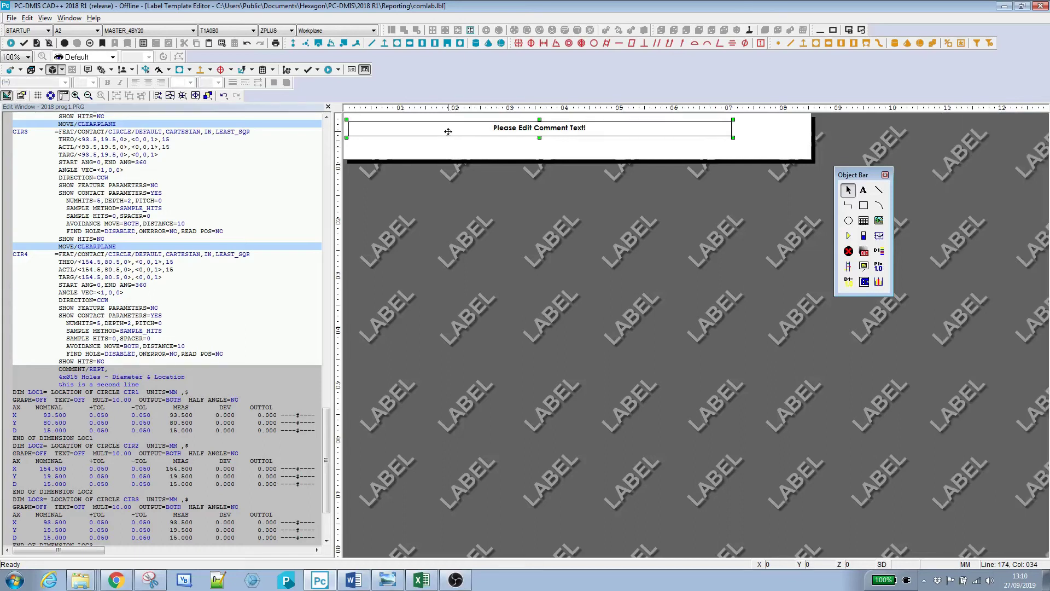
double_click(449, 134)
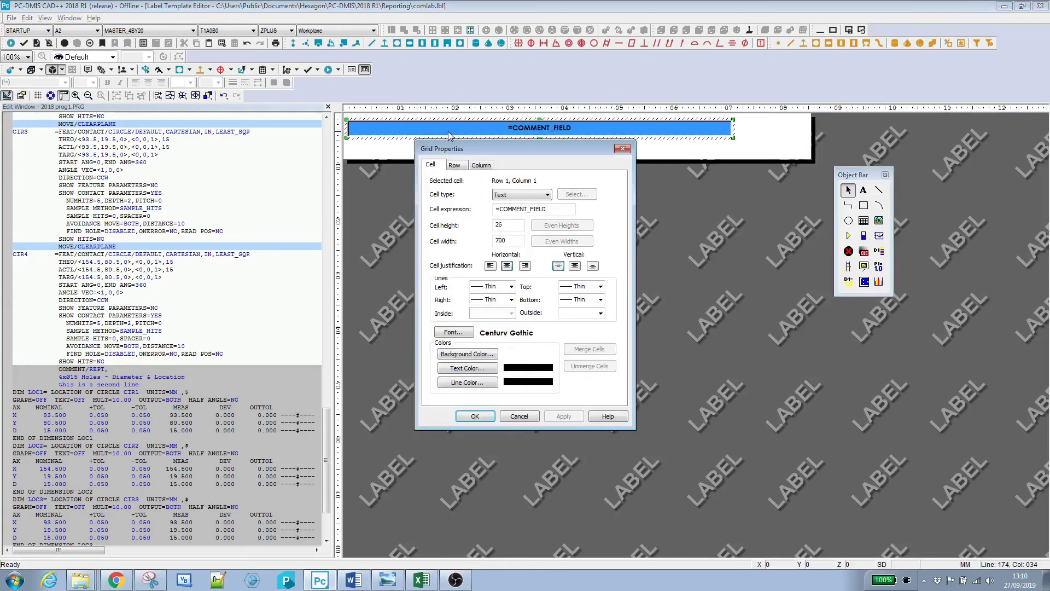
click(457, 166)
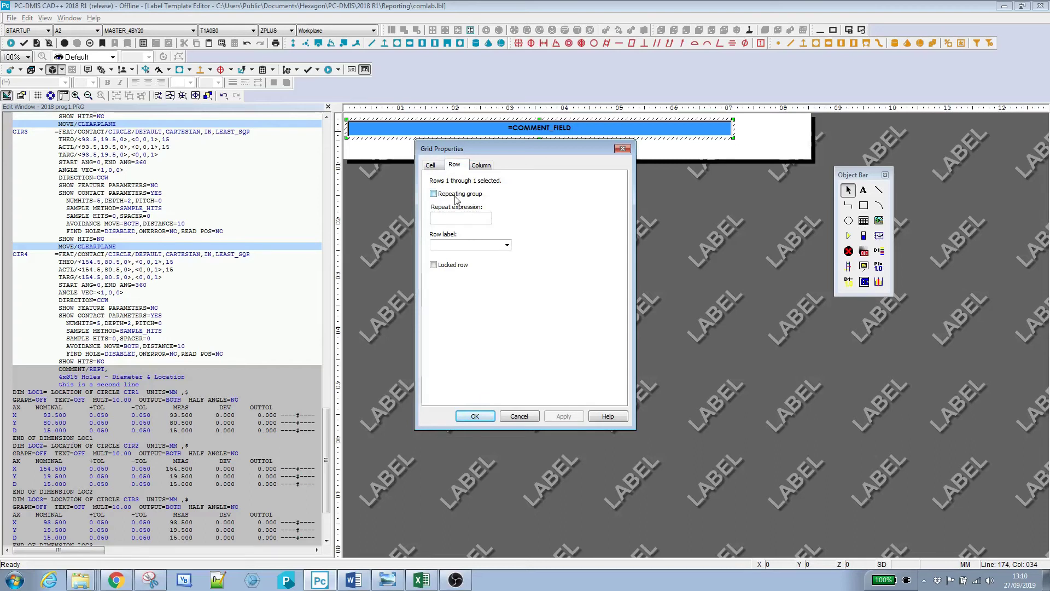
Make the comment row a repeating group with repeat expression =COUNT(COMMENT_FIELD).
click(434, 194)
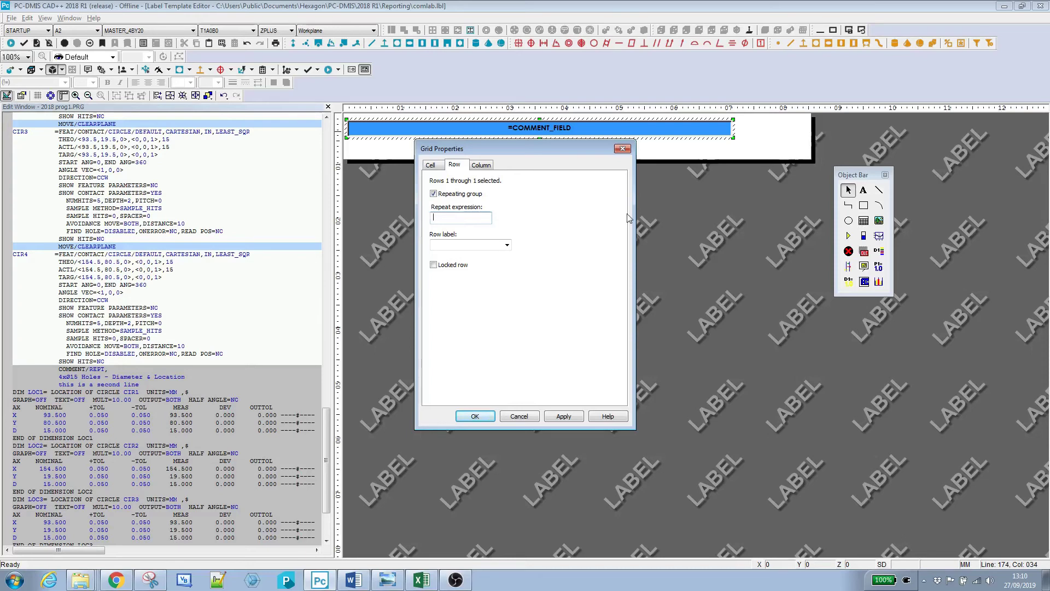
text(=COUNT)
text((COMME)
text(NT_FIELD)
text())
click(430, 165)
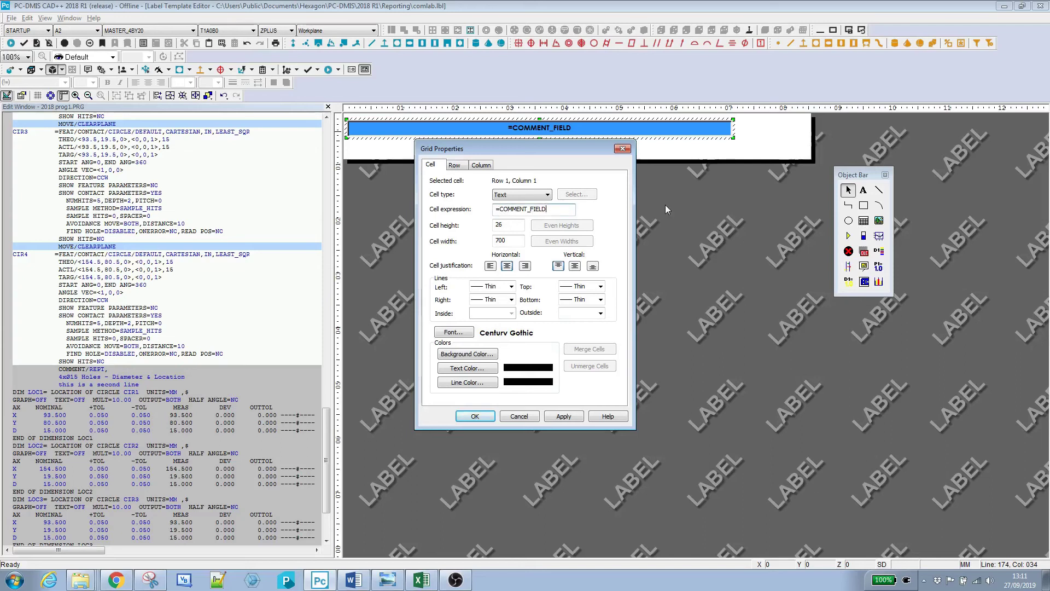
Set the cell expression to =COMMENT_FIELD:N, re-enter the =COUNT(COMMENT_FIELD) repeat, and apply.
text(:N)
click(455, 165)
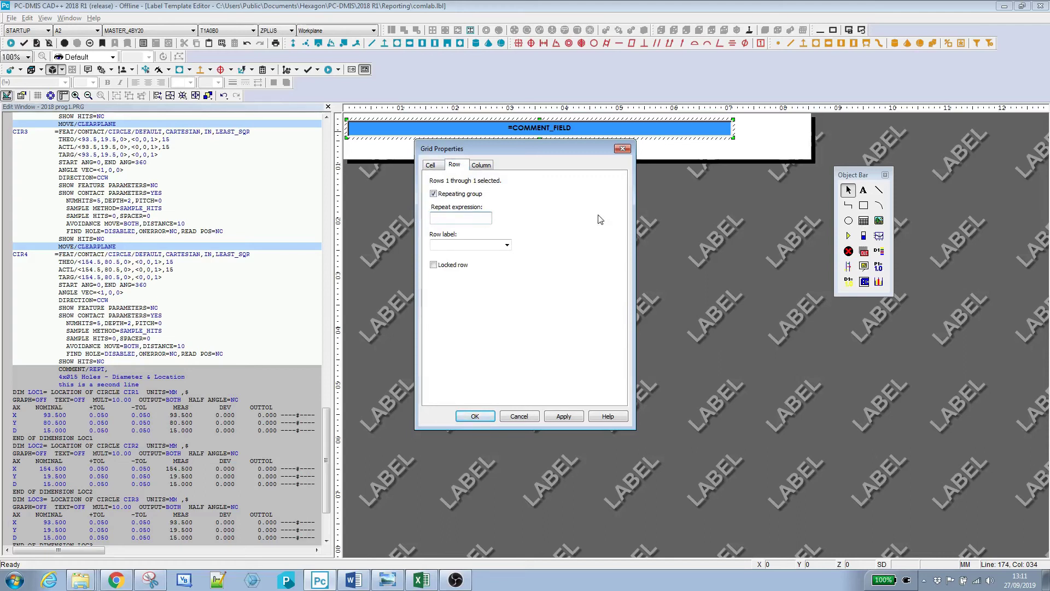
text(=)
text(COUNT)
text((COMMENT_FIE)
text(LD)
text())
click(566, 419)
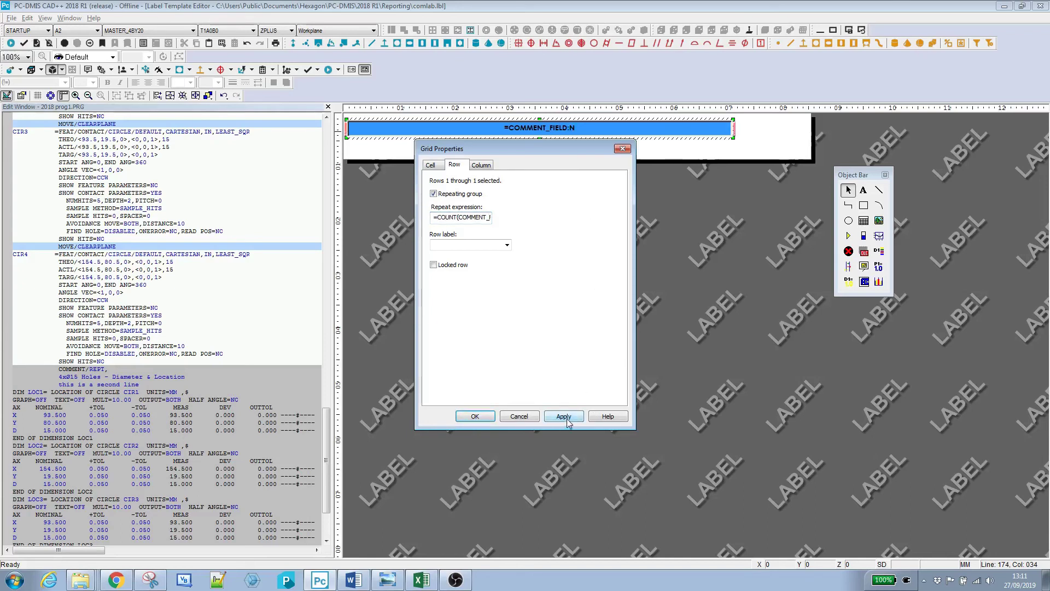
click(436, 165)
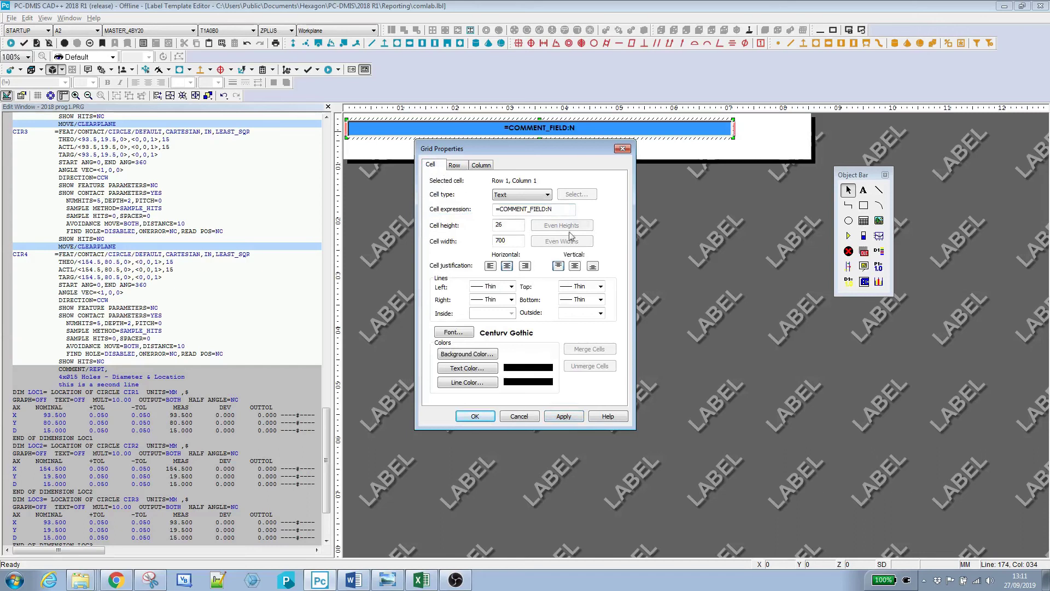
click(565, 419)
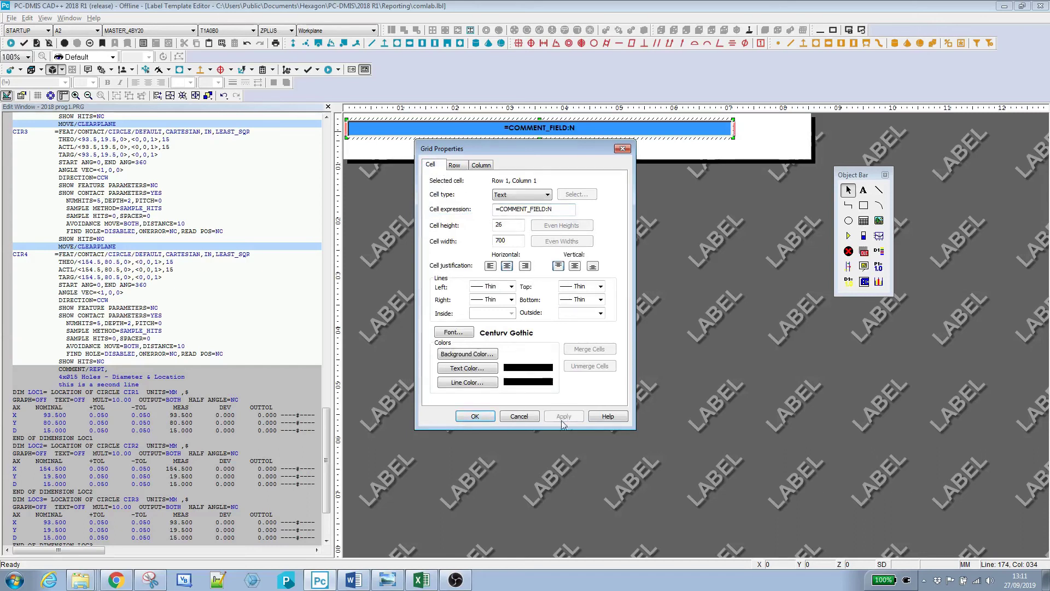
click(479, 417)
Save the comlab.lbl label template and refresh the report to display the second comment line.
click(494, 156)
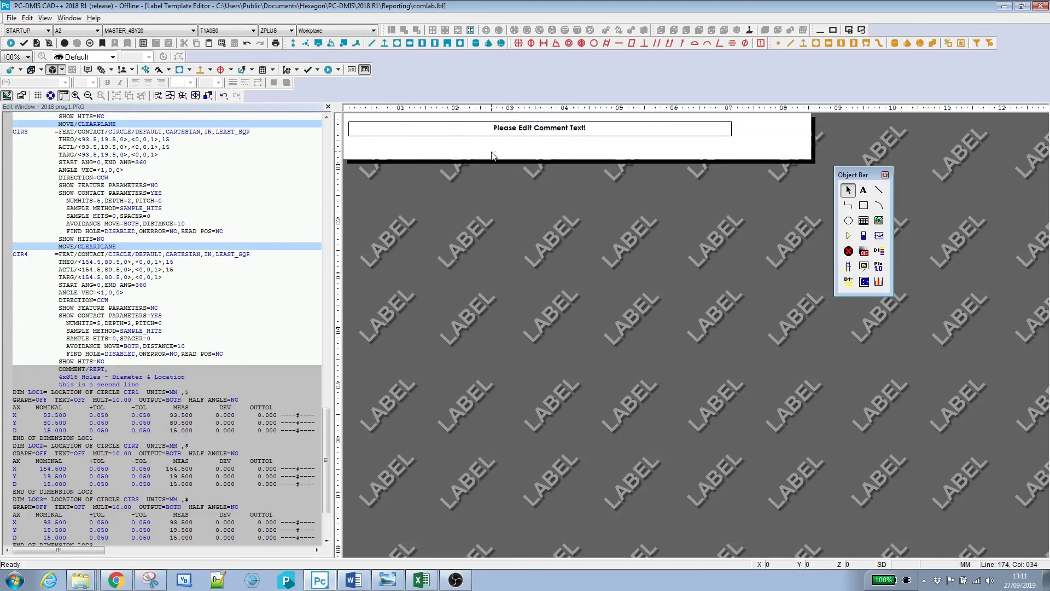
click(12, 18)
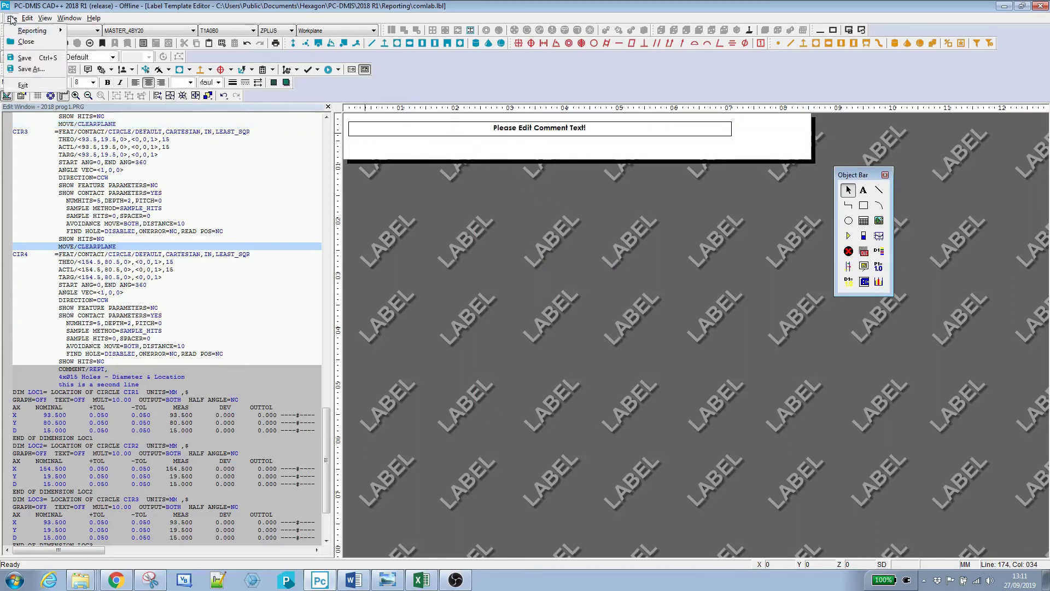
click(31, 69)
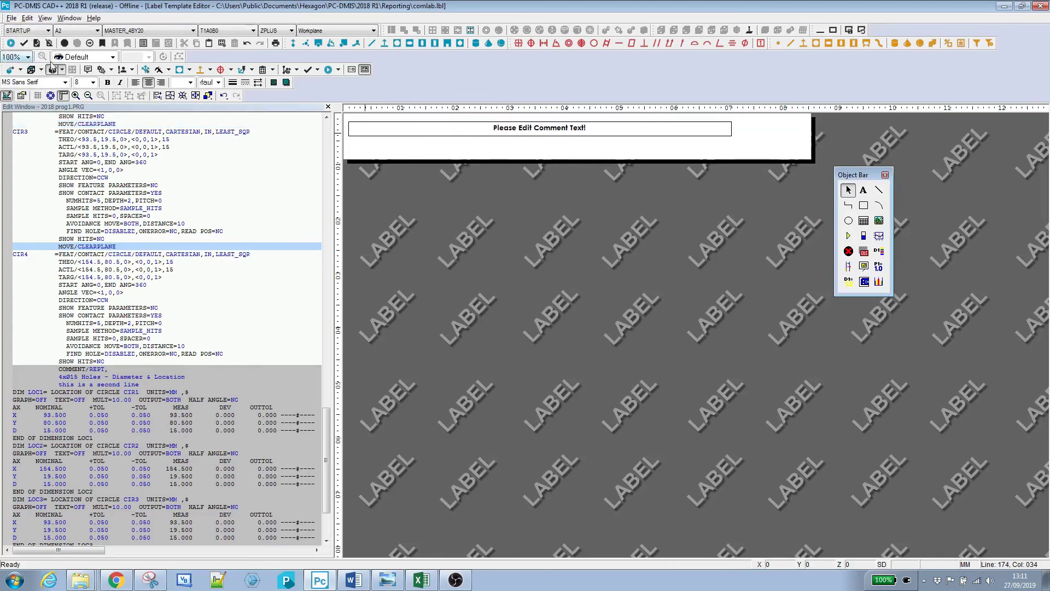
click(72, 19)
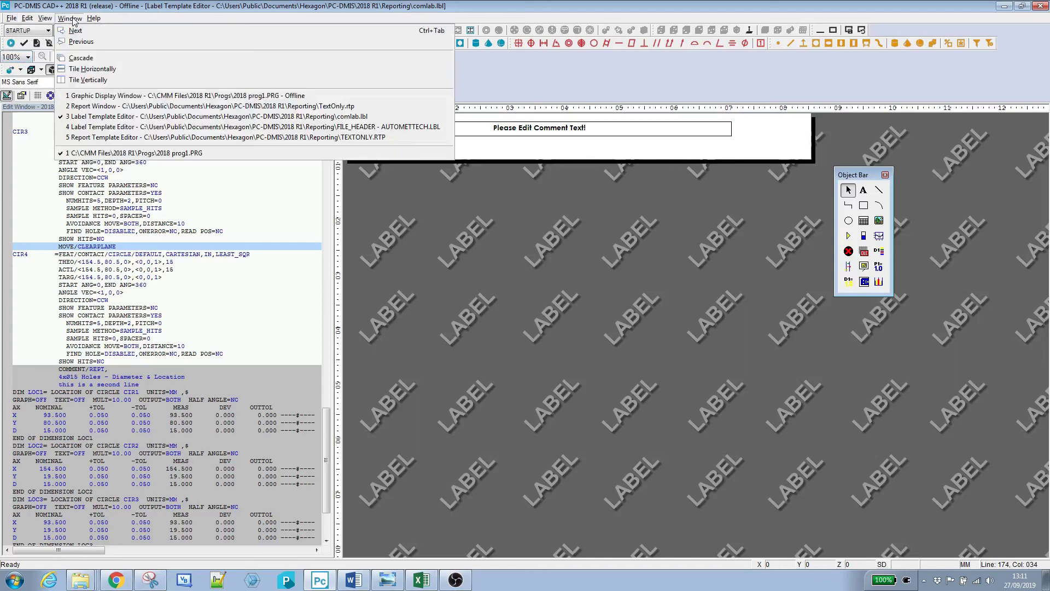
click(91, 106)
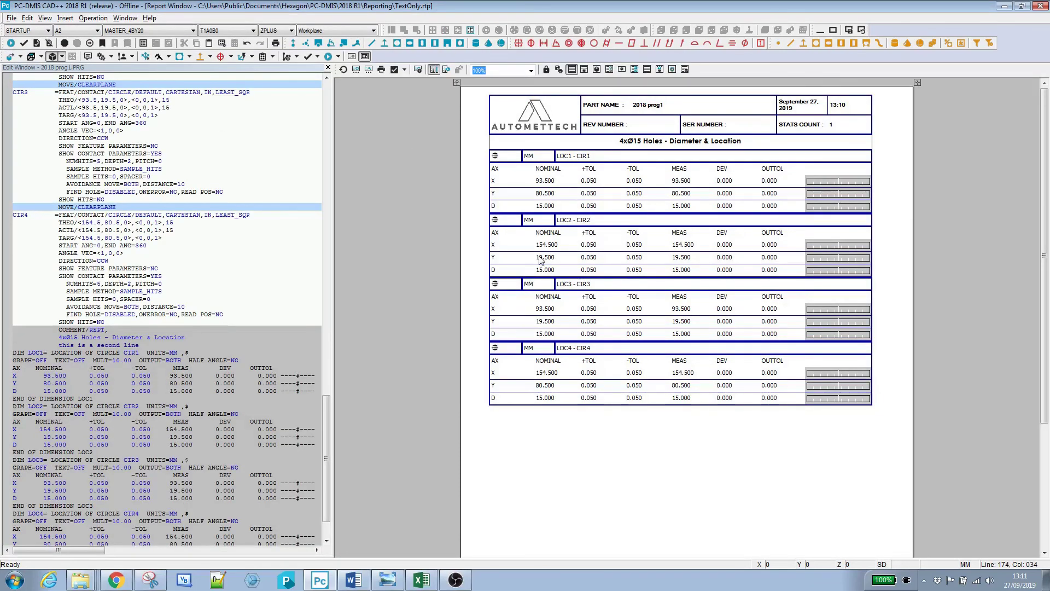
click(342, 69)
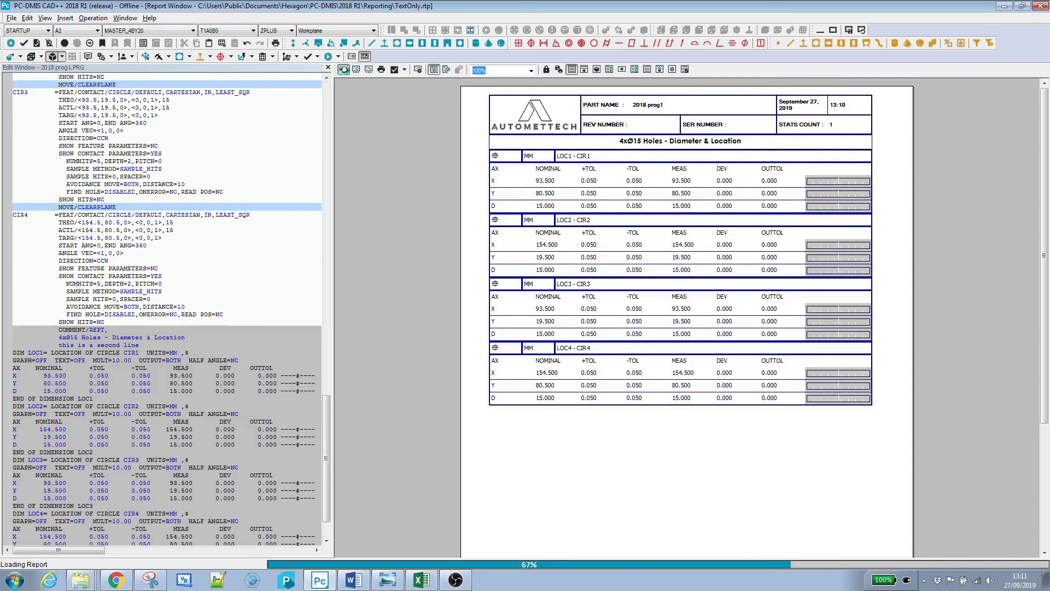